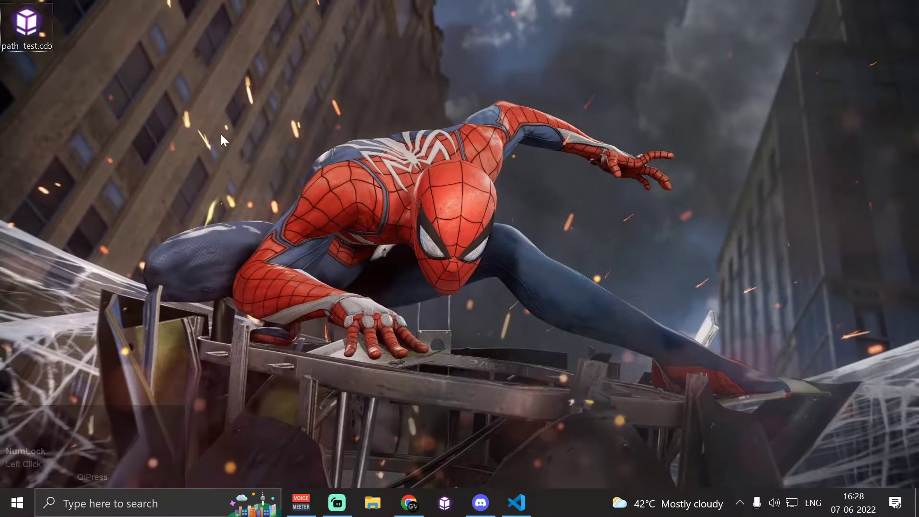
Check the neophyte.cf page in the browser, then open path_test.ccb from the desktop in CopperCube.
{"action": "left_click", "coordinate": [241, 133]}
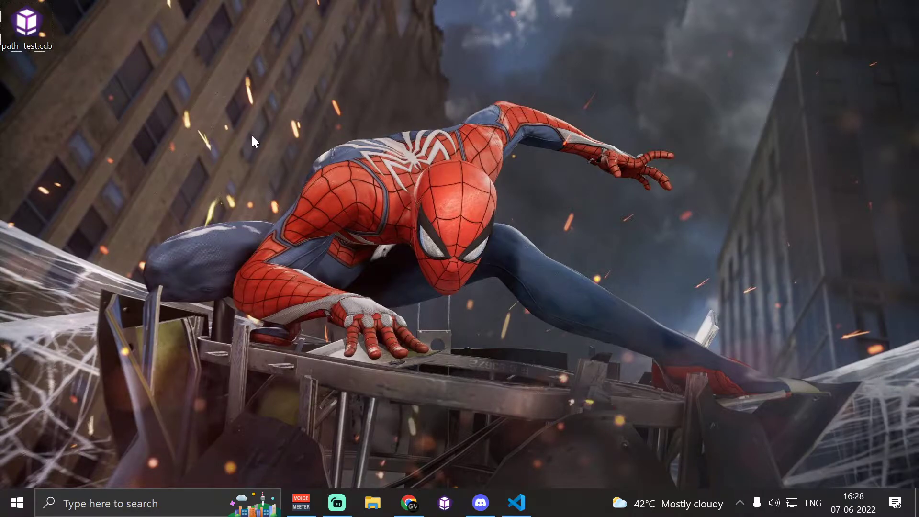
{"action": "left_click", "coordinate": [408, 503]}
{"action": "scroll", "coordinate": [371, 355], "scroll_direction": "up", "scroll_amount": 3}
{"action": "scroll", "coordinate": [373, 347], "scroll_direction": "up", "scroll_amount": 7}
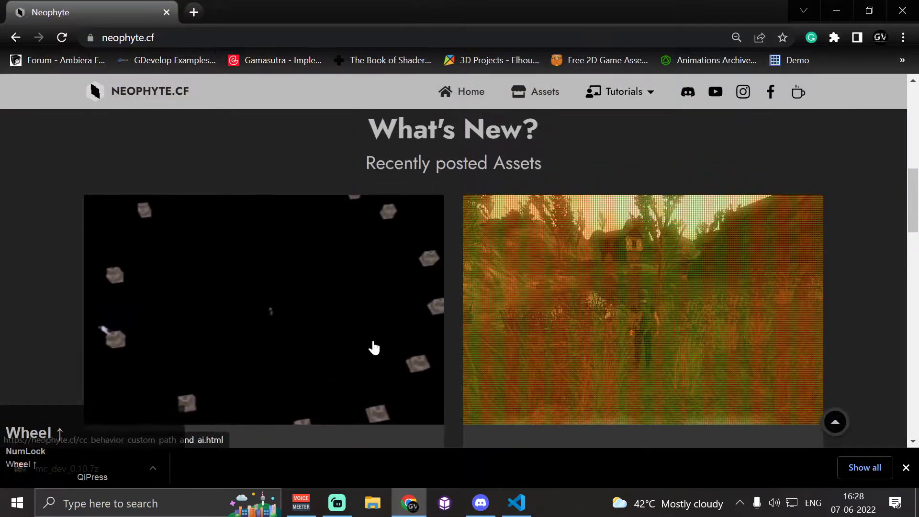
{"action": "scroll", "coordinate": [375, 345], "scroll_direction": "down", "scroll_amount": 3}
{"action": "scroll", "coordinate": [371, 347], "scroll_direction": "down", "scroll_amount": 8}
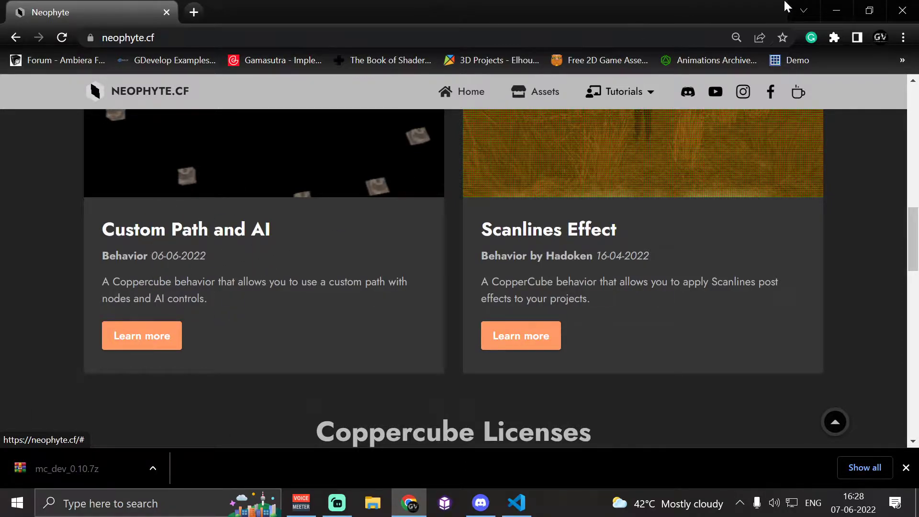
{"action": "left_click", "coordinate": [836, 9]}
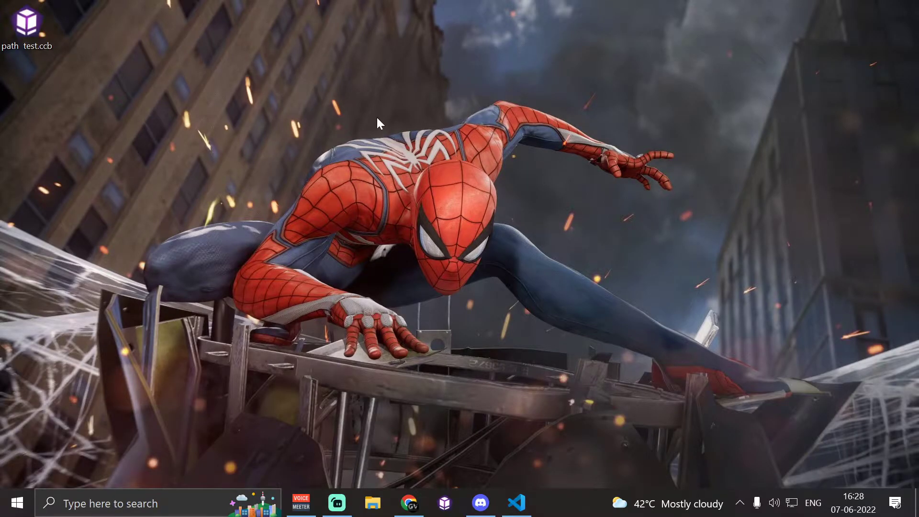
{"action": "double_click", "coordinate": [38, 43]}
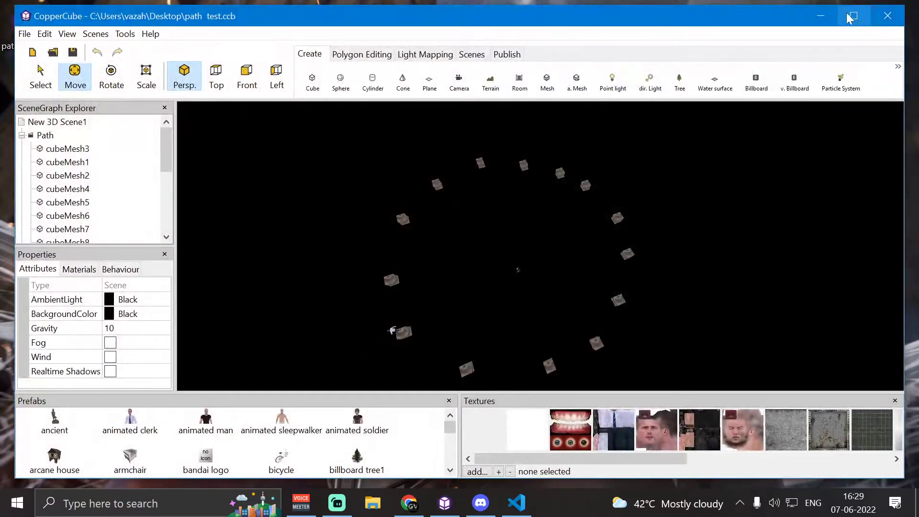
Maximize CopperCube, re-expand the Path folder, select cubeMesh3 and orbit around the cube ring.
{"action": "left_click", "coordinate": [852, 17]}
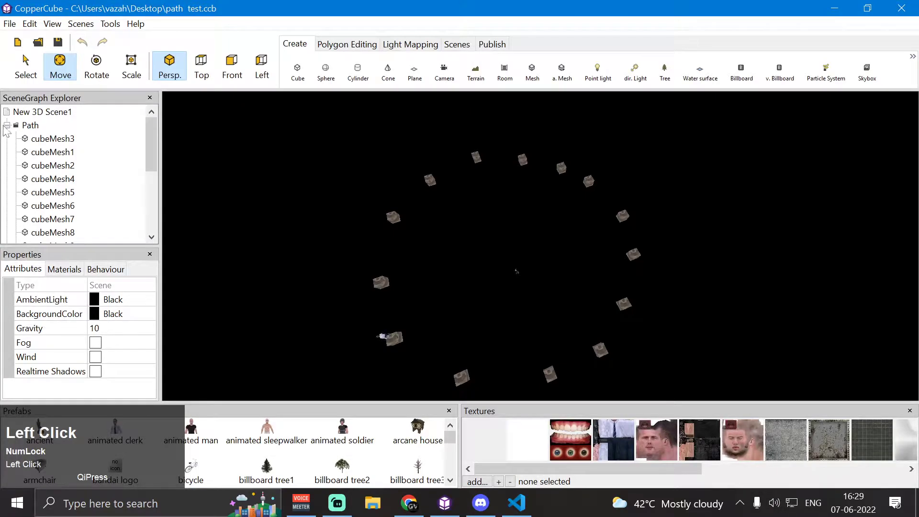
{"action": "left_click", "coordinate": [7, 126]}
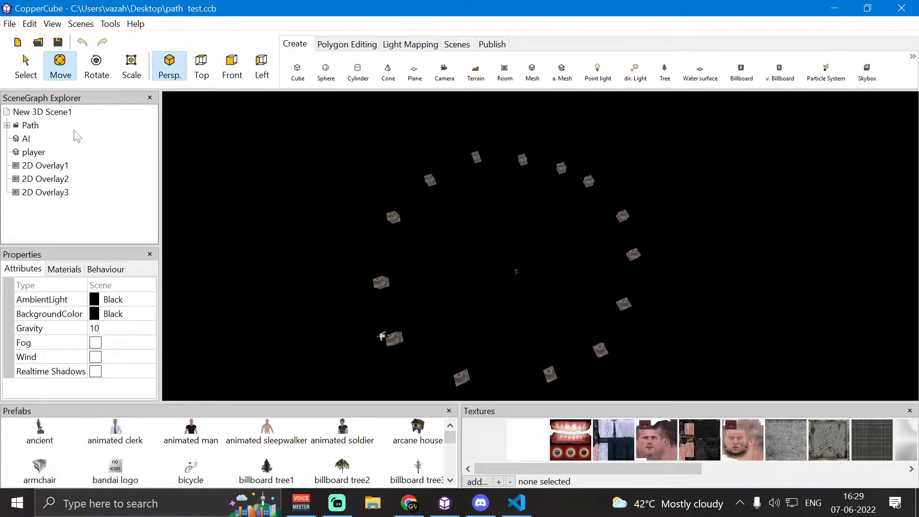
{"action": "left_click", "coordinate": [34, 128]}
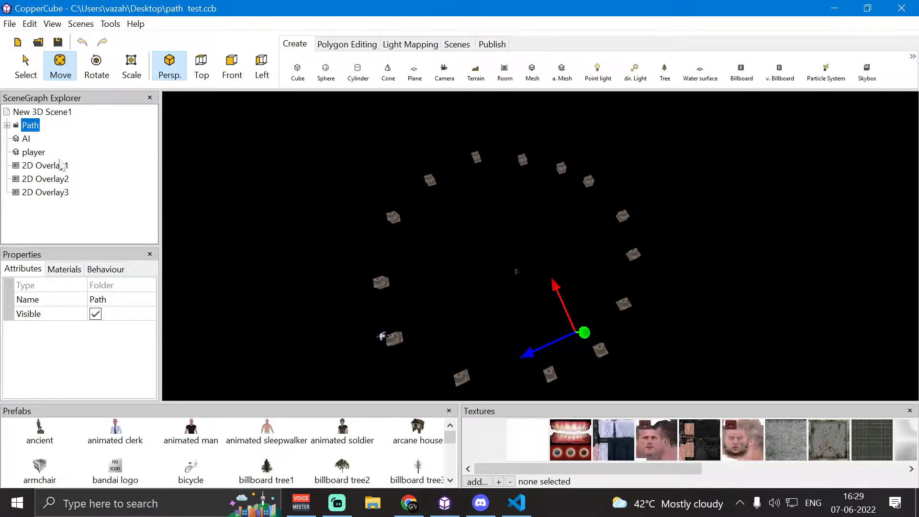
{"action": "left_click", "coordinate": [8, 125]}
{"action": "left_click", "coordinate": [32, 127]}
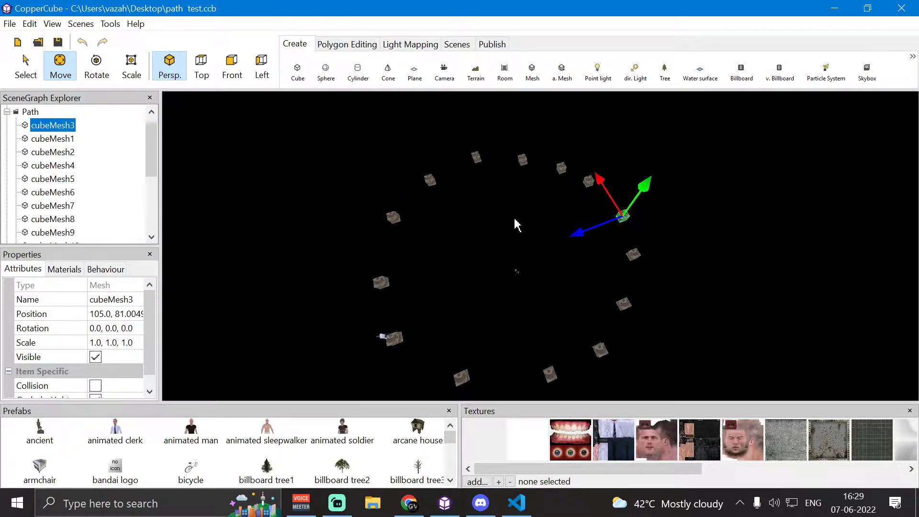
{"action": "left_click_drag", "start_coordinate": [522, 184], "coordinate": [530, 203]}
{"action": "scroll", "coordinate": [530, 197], "scroll_direction": "up", "scroll_amount": 3}
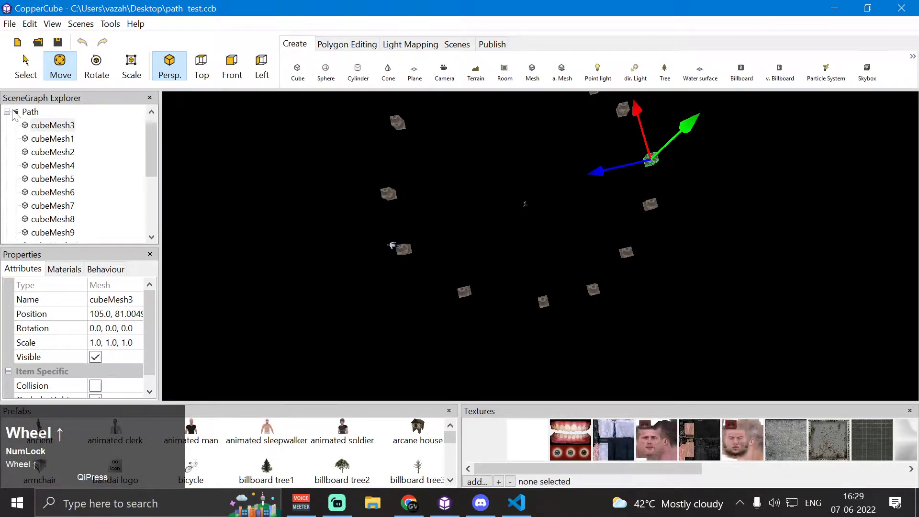
{"action": "left_click_drag", "start_coordinate": [435, 187], "coordinate": [563, 209]}
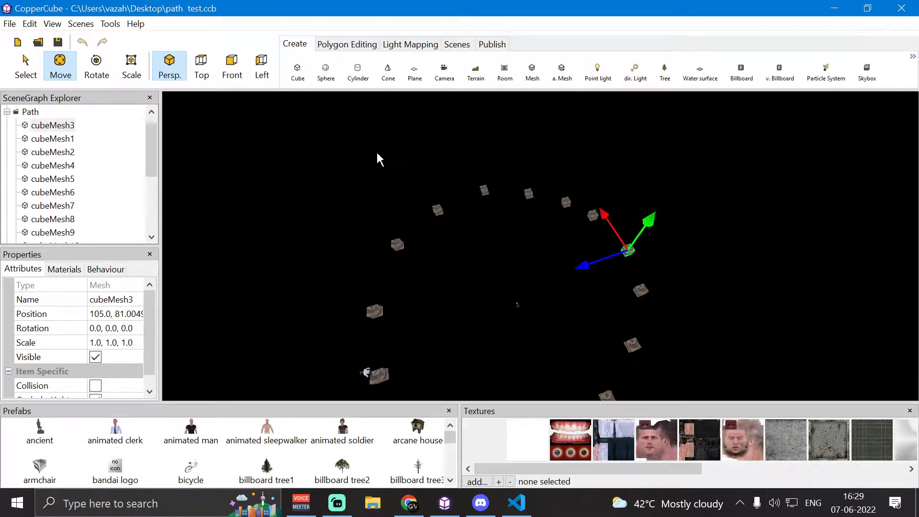
Create a sphere with radius 0 and poly count 8, and move it along its Z axis.
{"action": "left_click", "coordinate": [326, 71]}
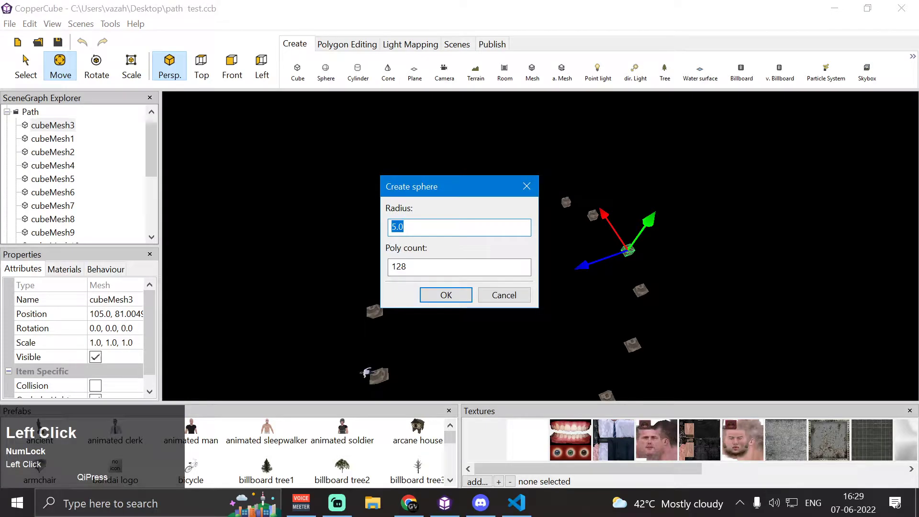
{"action": "type", "text": "0"}
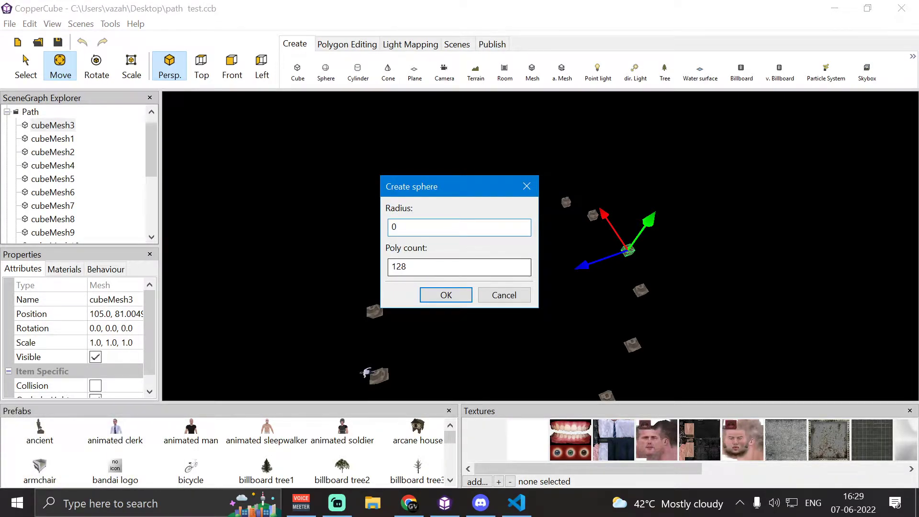
{"action": "double_click", "coordinate": [398, 266]}
{"action": "type", "text": "8"}
{"action": "key", "text": "Return"}
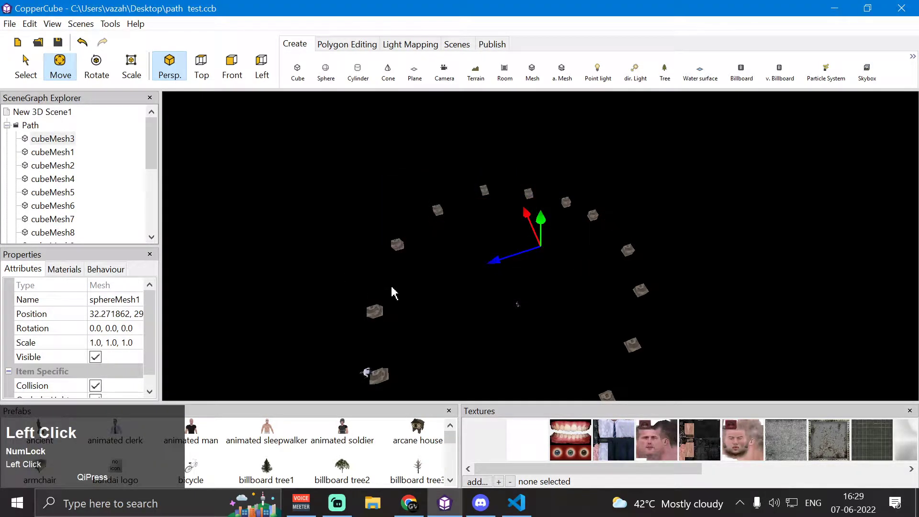
{"action": "left_click_drag", "start_coordinate": [494, 263], "coordinate": [479, 285]}
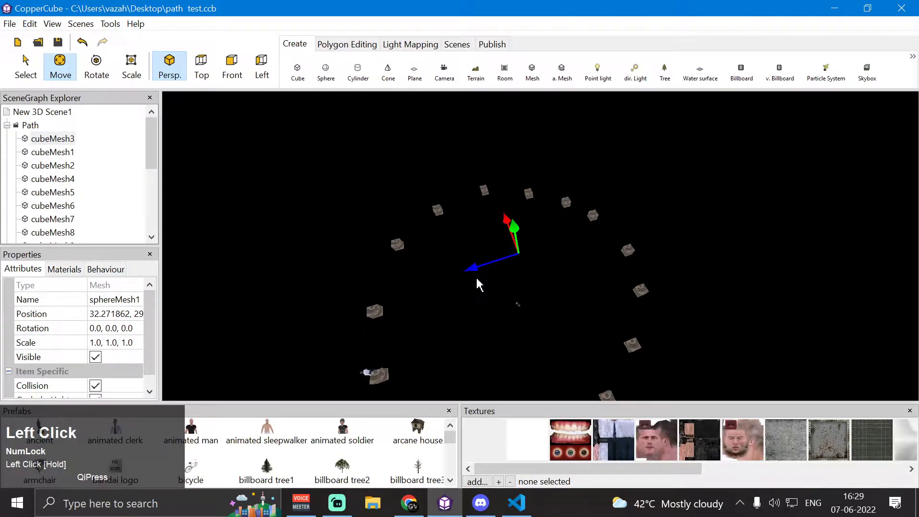
Rename the new sphereMesh1 to 'empty'.
{"action": "left_click_drag", "start_coordinate": [153, 143], "coordinate": [154, 205]}
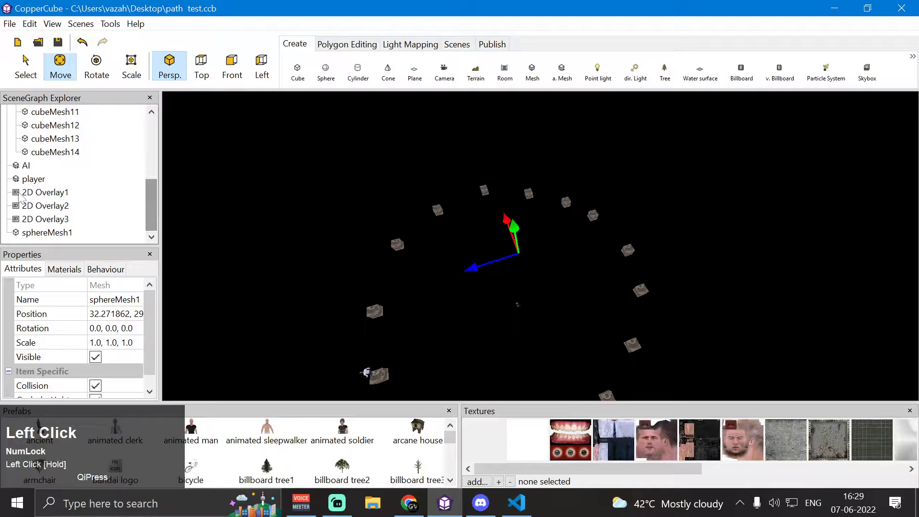
{"action": "left_click", "coordinate": [30, 232]}
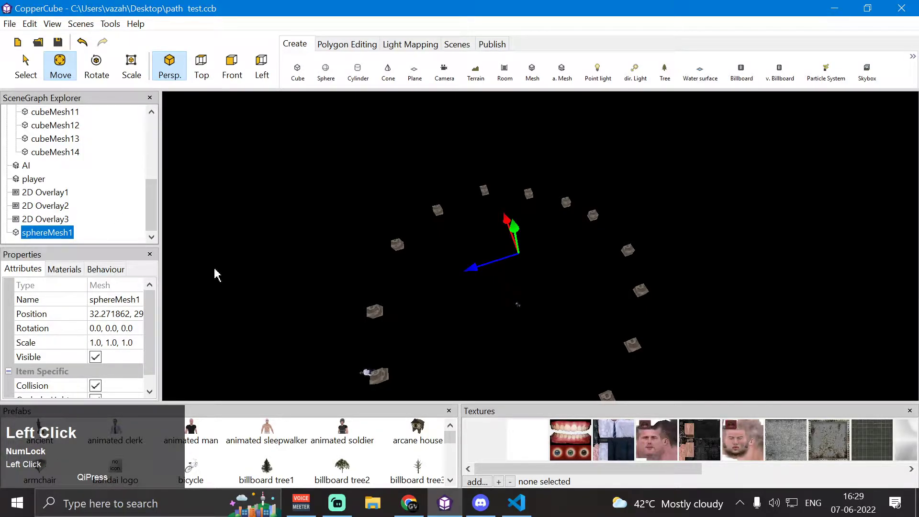
{"action": "left_click", "coordinate": [128, 302]}
{"action": "type", "text": "empty"}
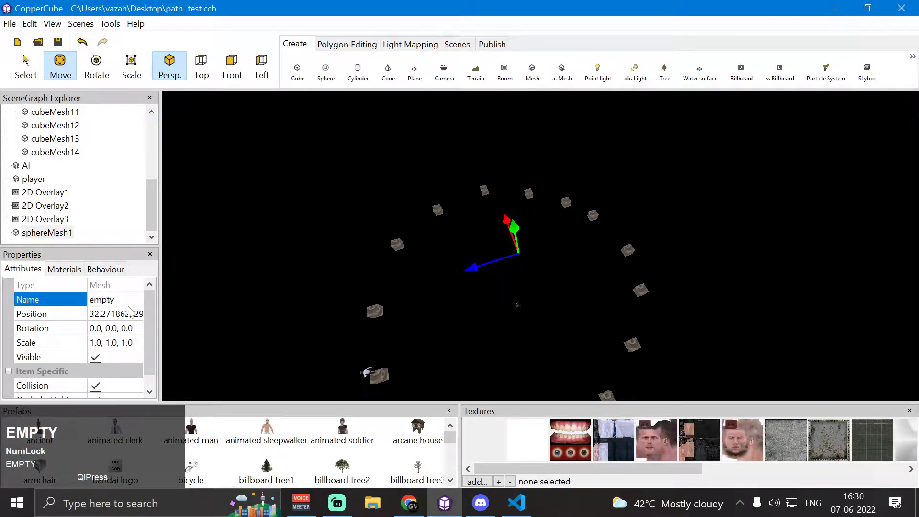
{"action": "key", "text": "Return"}
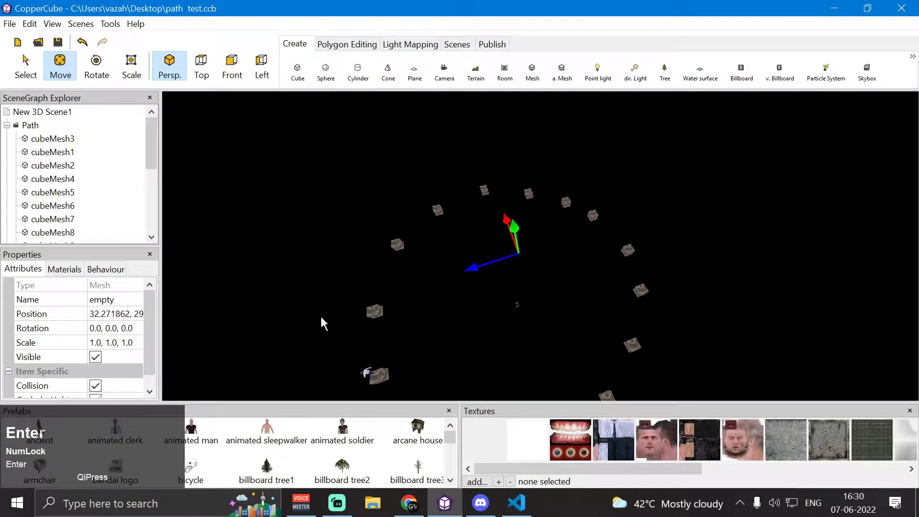
Set the empty object's Y position to 0 and drag it along Z to -322.670105.
{"action": "left_click_drag", "start_coordinate": [161, 306], "coordinate": [263, 306]}
{"action": "left_click", "coordinate": [134, 315]}
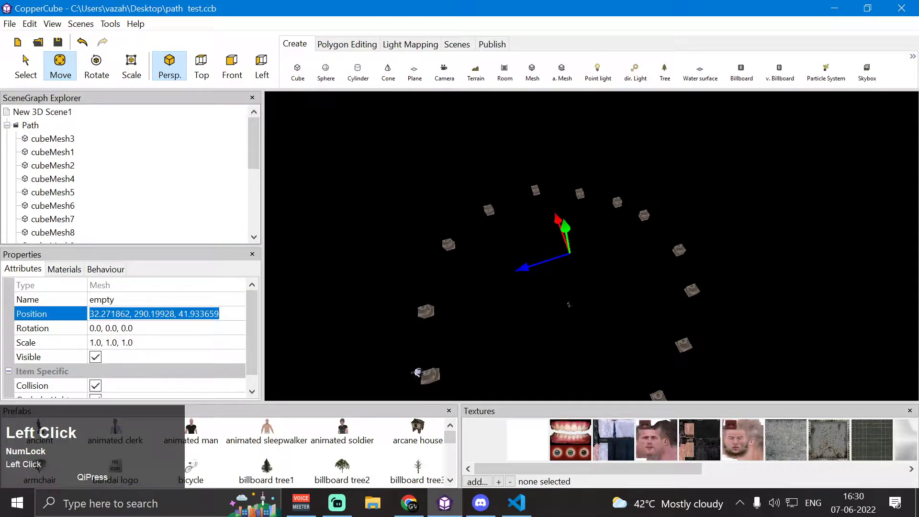
{"action": "left_click_drag", "start_coordinate": [134, 313], "coordinate": [176, 314]}
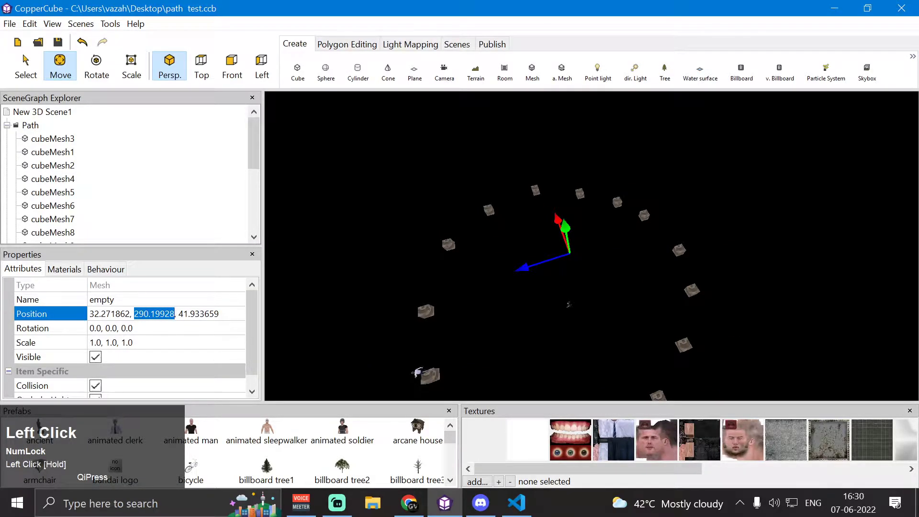
{"action": "type", "text": "0"}
{"action": "key", "text": "Return"}
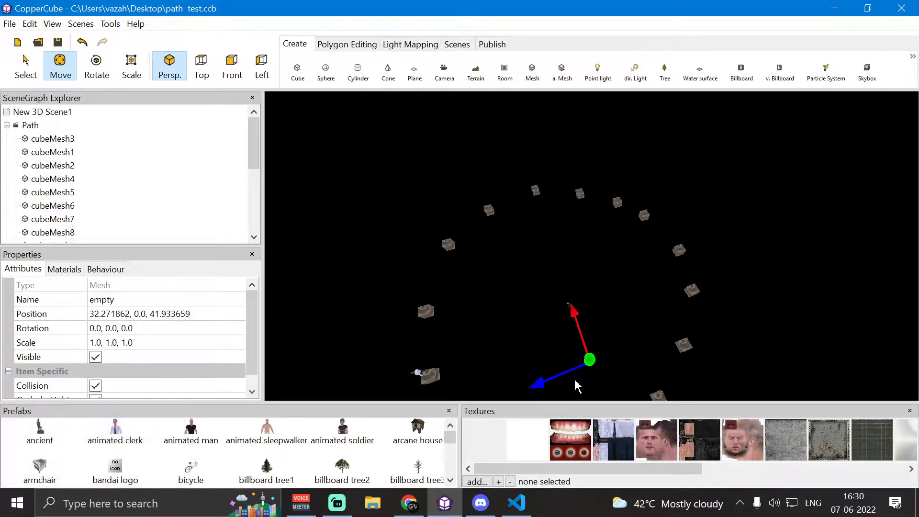
{"action": "left_click_drag", "start_coordinate": [537, 384], "coordinate": [683, 212]}
{"action": "left_click_drag", "start_coordinate": [669, 266], "coordinate": [696, 271]}
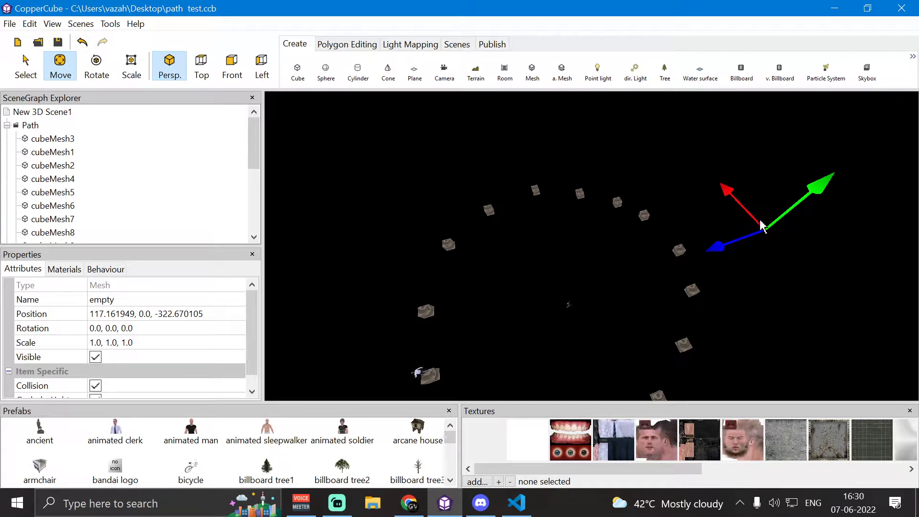
Select the AI node and fly the camera around it and the crate ring.
{"action": "left_click", "coordinate": [7, 125]}
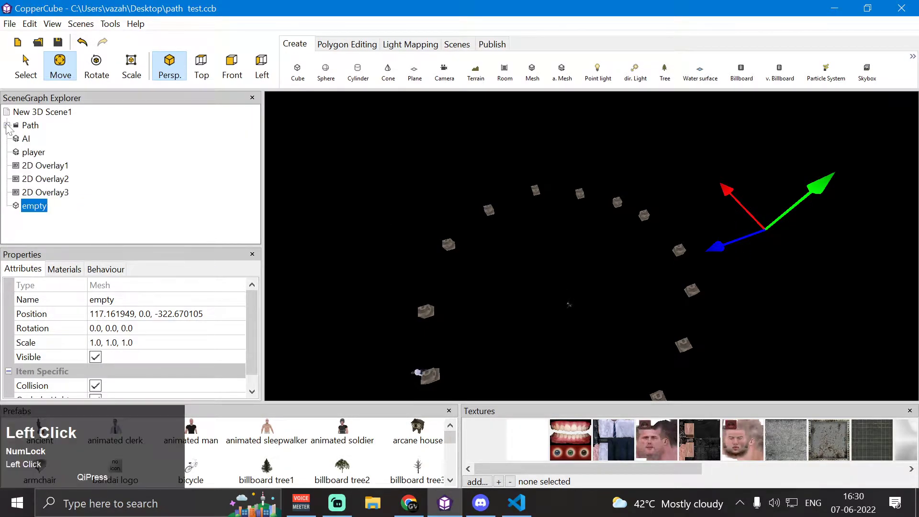
{"action": "left_click", "coordinate": [26, 138]}
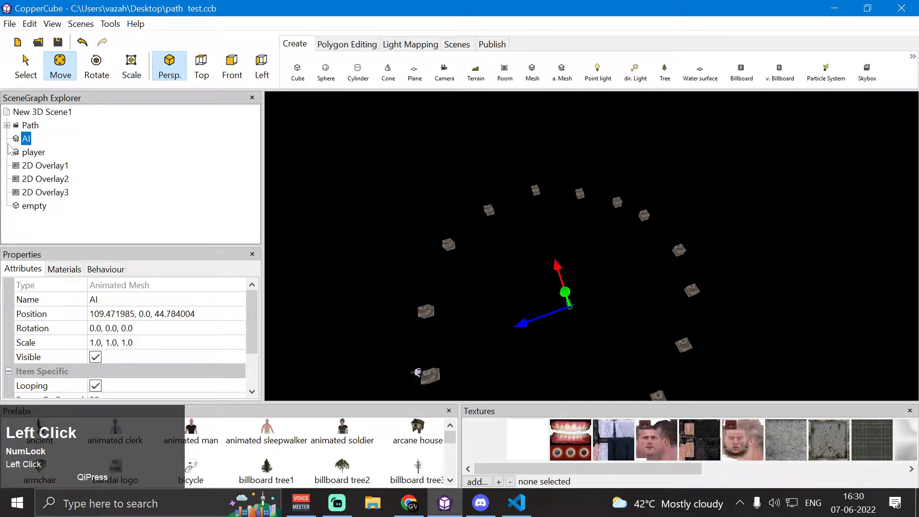
{"action": "scroll", "coordinate": [583, 288], "scroll_direction": "up", "scroll_amount": 1}
{"action": "right_click", "coordinate": [602, 349]}
{"action": "right_click_drag", "start_coordinate": [602, 349], "coordinate": [587, 263]}
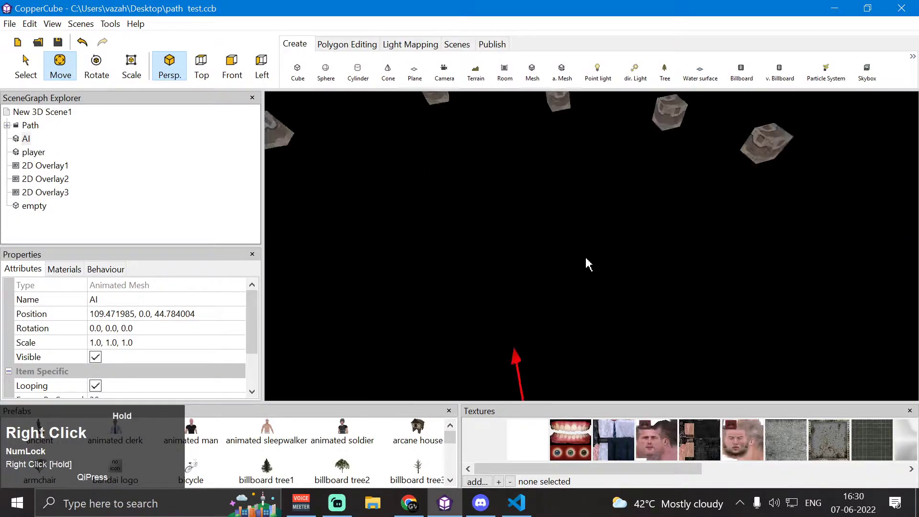
{"action": "left_click_drag", "start_coordinate": [587, 263], "coordinate": [580, 304]}
{"action": "right_click_drag", "start_coordinate": [581, 304], "coordinate": [540, 246]}
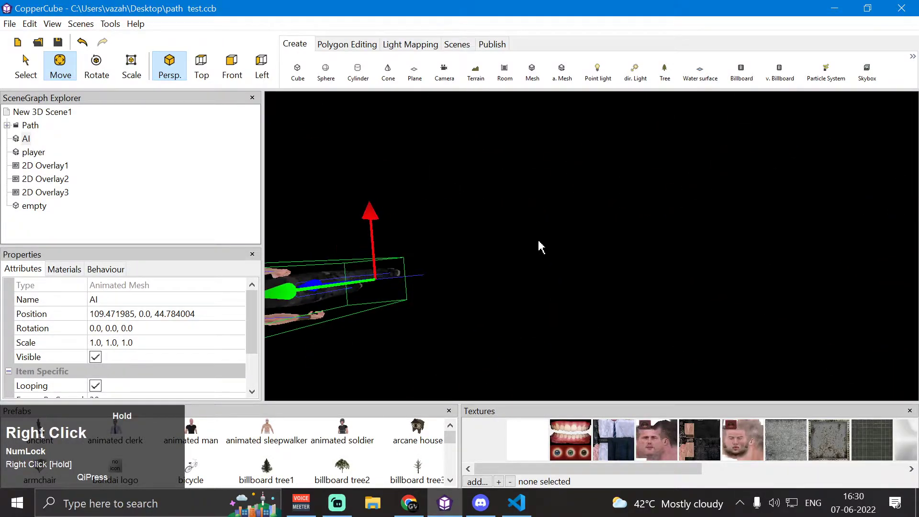
{"action": "left_click_drag", "start_coordinate": [539, 247], "coordinate": [586, 180]}
{"action": "right_click_drag", "start_coordinate": [586, 179], "coordinate": [628, 263]}
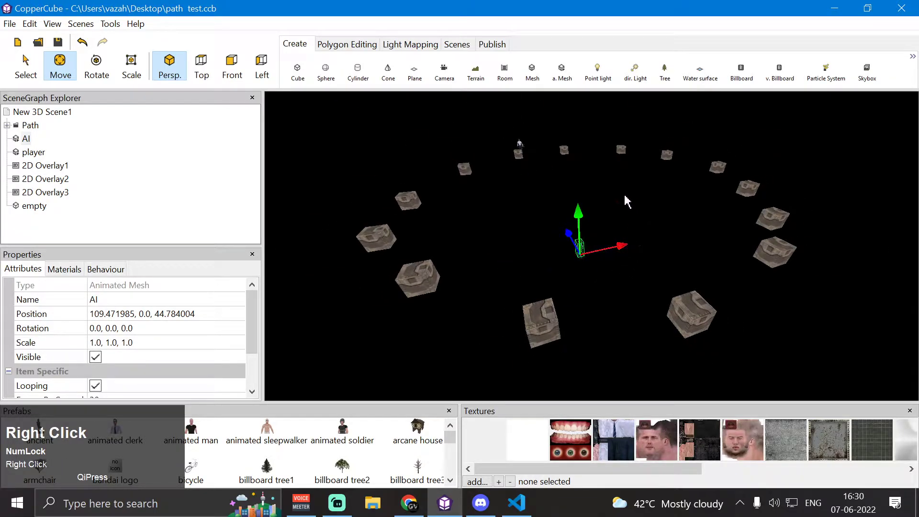
{"action": "left_click_drag", "start_coordinate": [626, 199], "coordinate": [644, 211]}
{"action": "right_click_drag", "start_coordinate": [644, 211], "coordinate": [421, 214]}
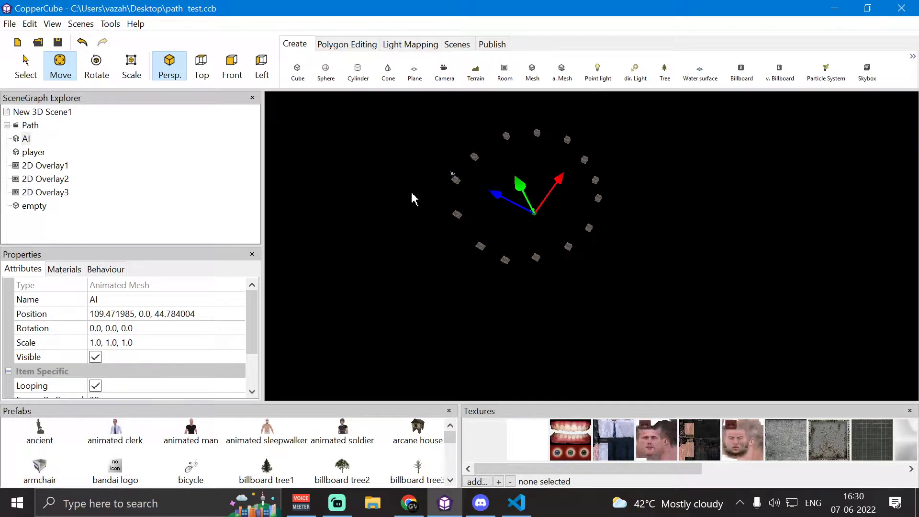
Select the player mesh and view its 'Object or Person controlled by keyboard' behaviour.
{"action": "left_click", "coordinate": [31, 152]}
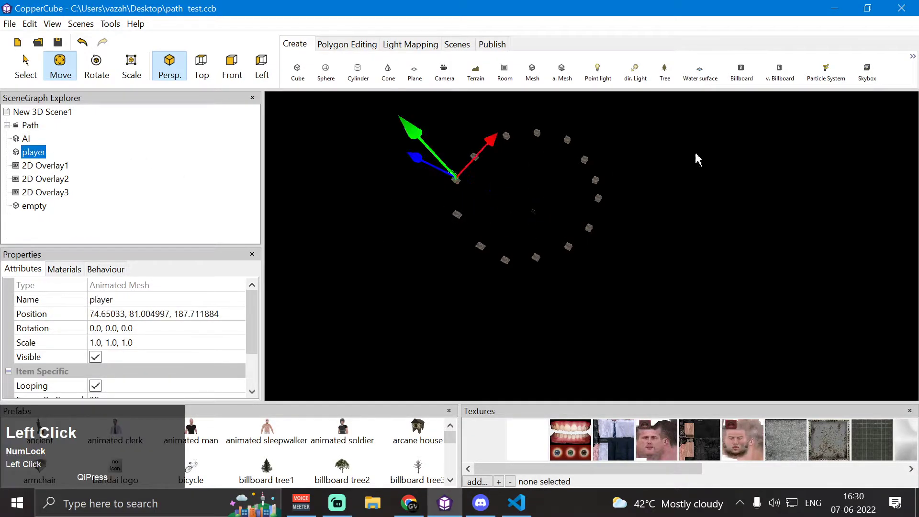
{"action": "right_click_drag", "start_coordinate": [435, 165], "coordinate": [444, 199]}
{"action": "left_click_drag", "start_coordinate": [443, 199], "coordinate": [546, 234]}
{"action": "right_click_drag", "start_coordinate": [546, 233], "coordinate": [611, 191]}
{"action": "left_click_drag", "start_coordinate": [612, 191], "coordinate": [592, 251]}
{"action": "right_click_drag", "start_coordinate": [590, 247], "coordinate": [546, 247]}
{"action": "left_click_drag", "start_coordinate": [546, 246], "coordinate": [642, 244]}
{"action": "right_click_drag", "start_coordinate": [642, 249], "coordinate": [575, 215]}
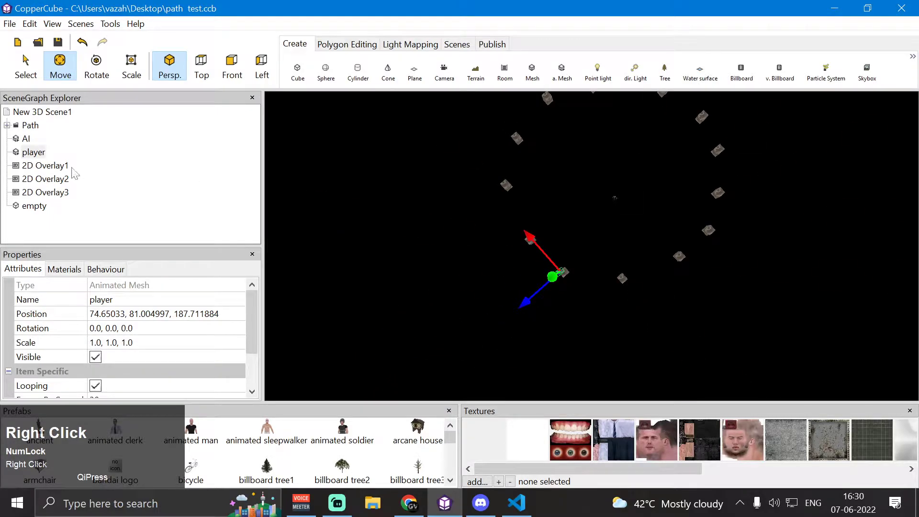
{"action": "left_click", "coordinate": [108, 270]}
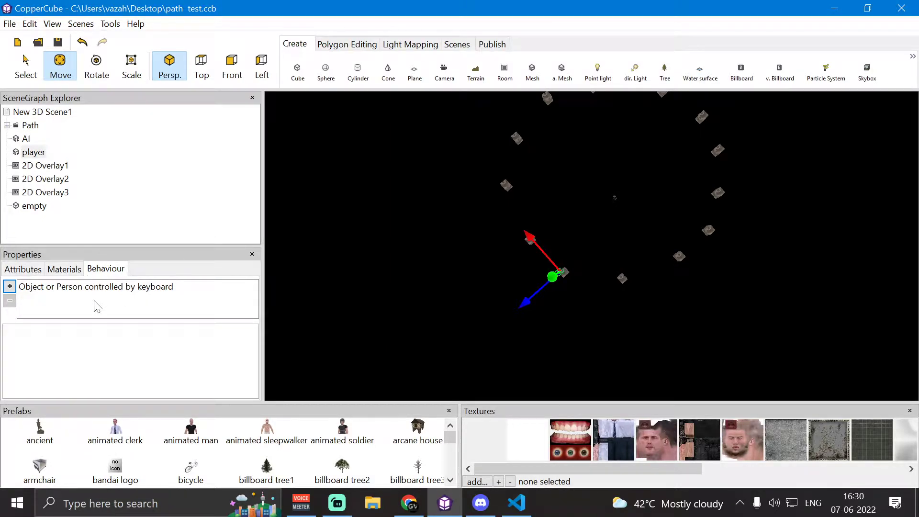
Briefly show then re-hide 2D Overlay1, 2 and 3 to read their labels, then select empty.
{"action": "left_click", "coordinate": [44, 166]}
{"action": "left_click", "coordinate": [22, 269]}
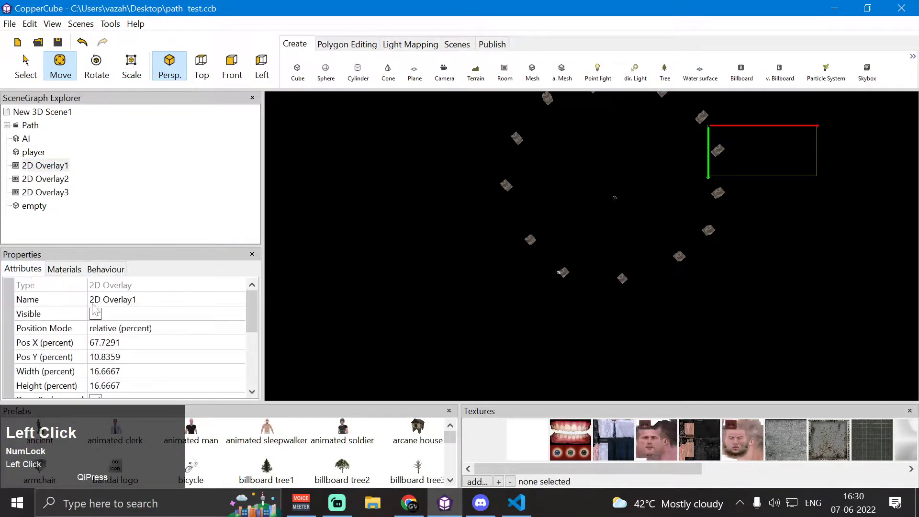
{"action": "left_click", "coordinate": [95, 314]}
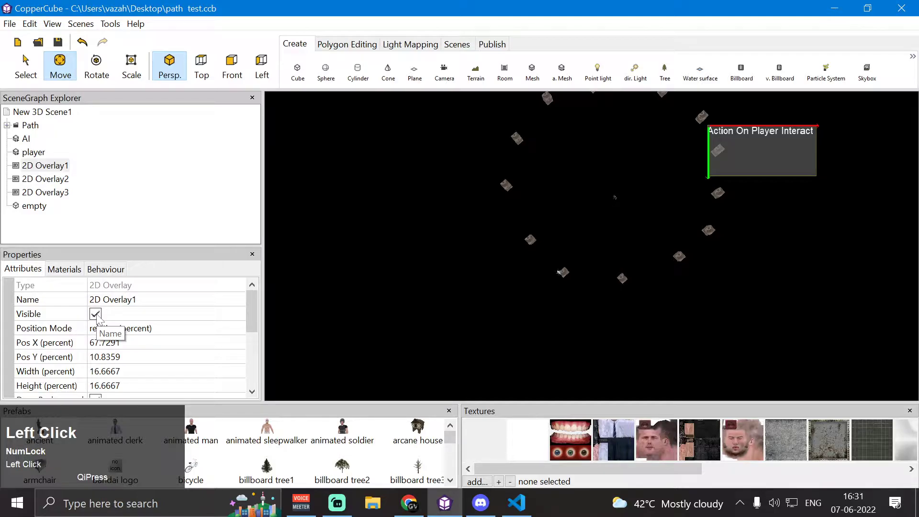
{"action": "left_click", "coordinate": [97, 318]}
{"action": "left_click", "coordinate": [61, 180]}
{"action": "left_click", "coordinate": [102, 316]}
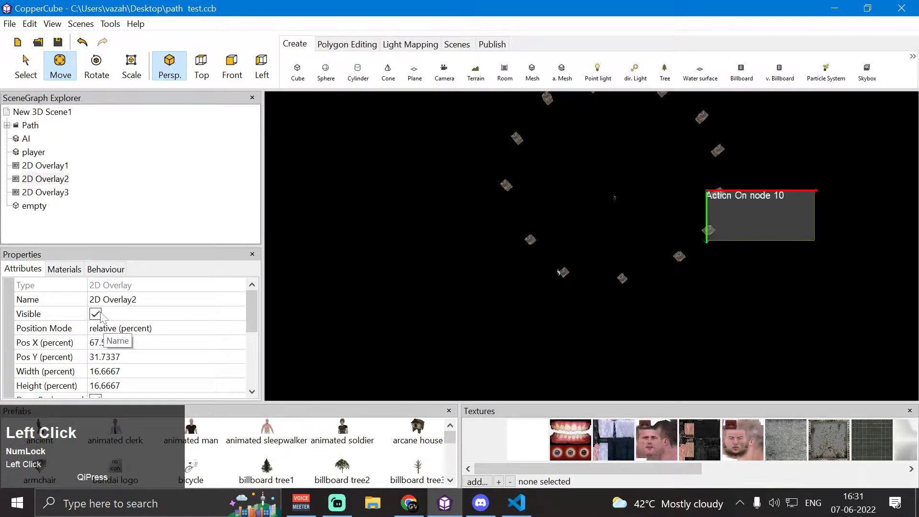
{"action": "left_click", "coordinate": [95, 314]}
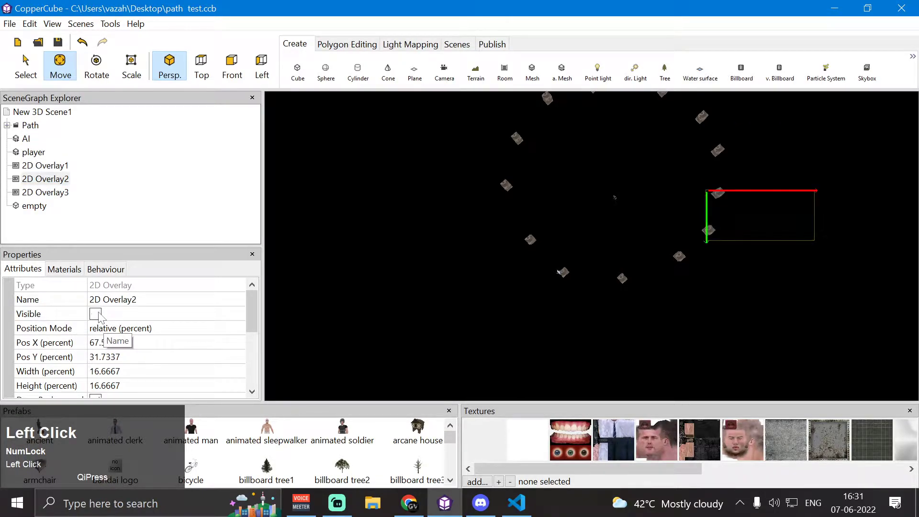
{"action": "left_click", "coordinate": [48, 192]}
{"action": "left_click", "coordinate": [96, 315]}
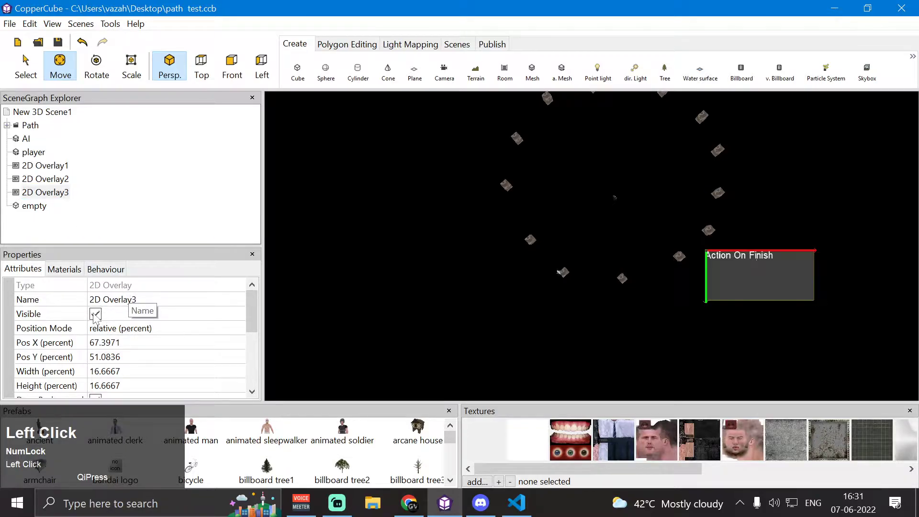
{"action": "left_click", "coordinate": [95, 315]}
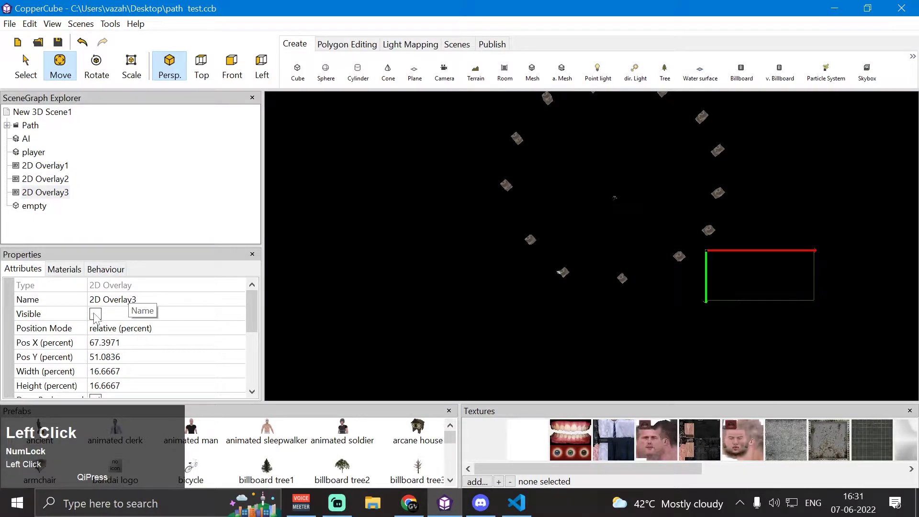
{"action": "left_click", "coordinate": [34, 206]}
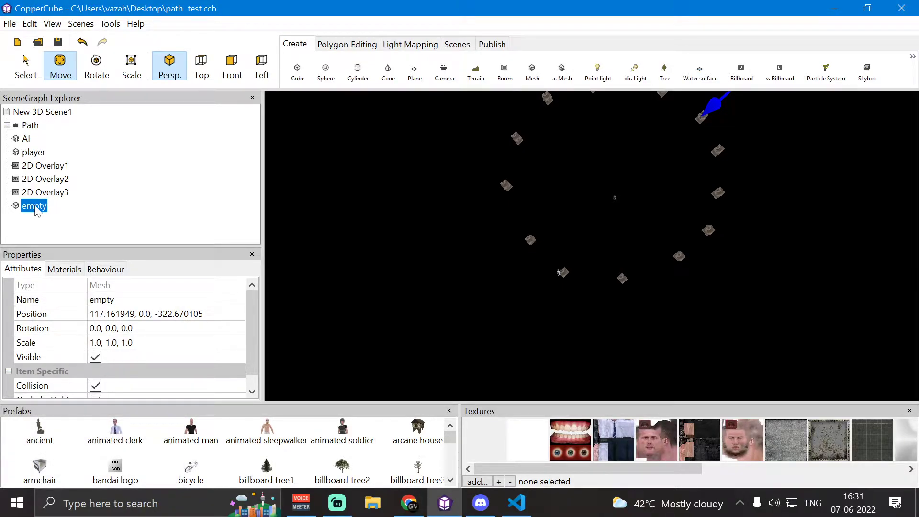
Check the empty and AI nodes, then expand the Path folder and centre the view on it.
{"action": "left_click_drag", "start_coordinate": [722, 143], "coordinate": [591, 250]}
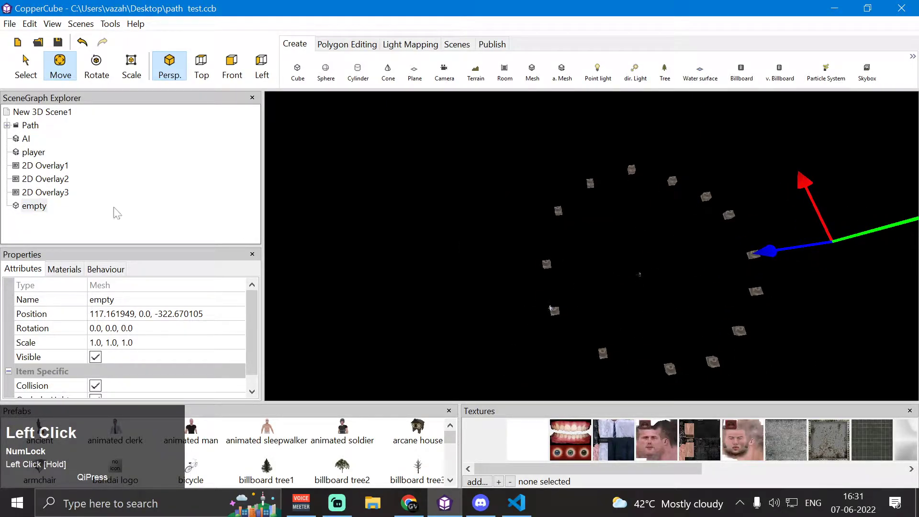
{"action": "left_click", "coordinate": [41, 208]}
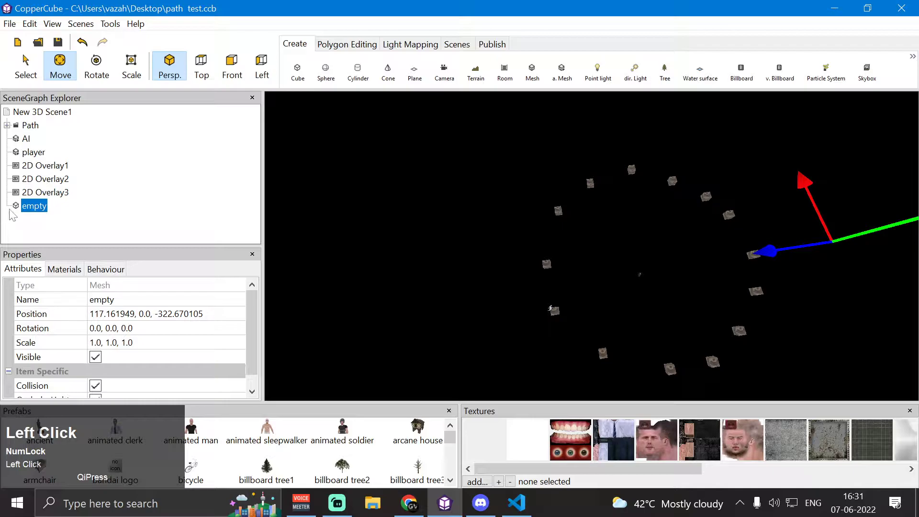
{"action": "left_click", "coordinate": [47, 139]}
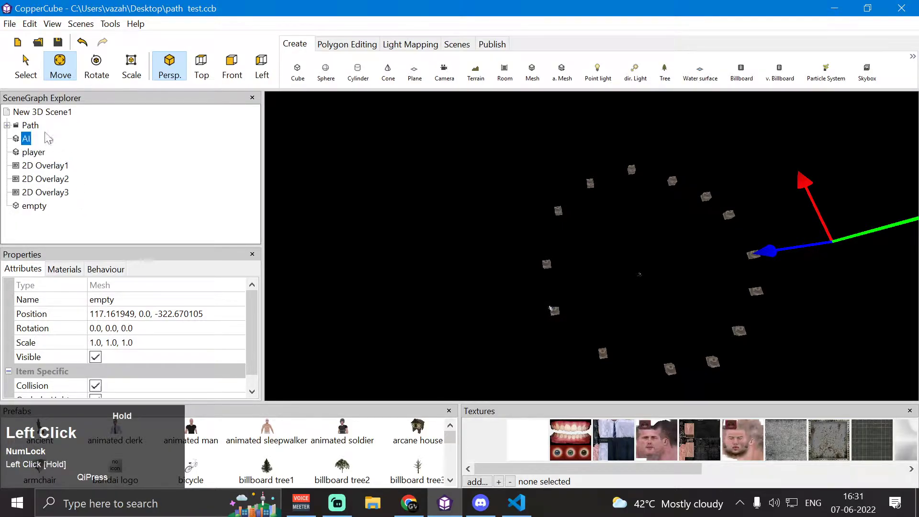
{"action": "left_click", "coordinate": [27, 126]}
{"action": "double_click", "coordinate": [24, 129]}
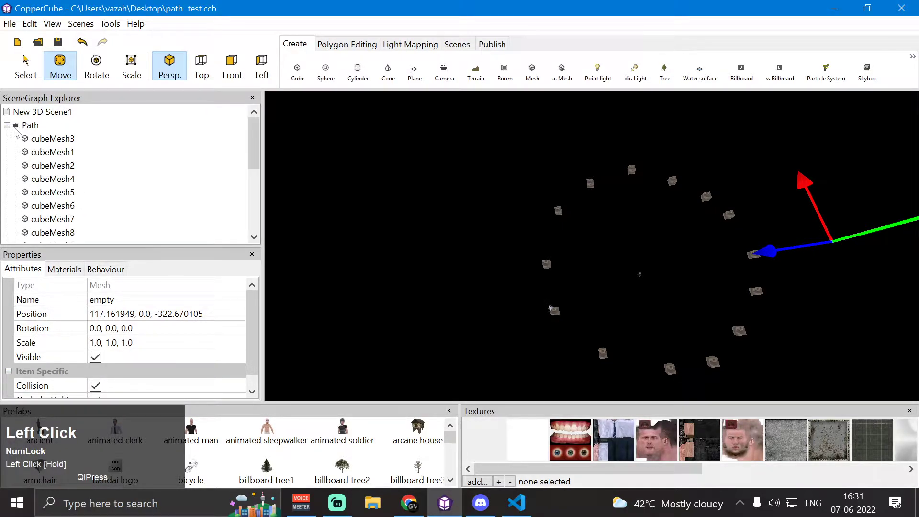
{"action": "scroll", "coordinate": [36, 153], "scroll_direction": "down", "scroll_amount": 3}
{"action": "scroll", "coordinate": [36, 152], "scroll_direction": "up", "scroll_amount": 3}
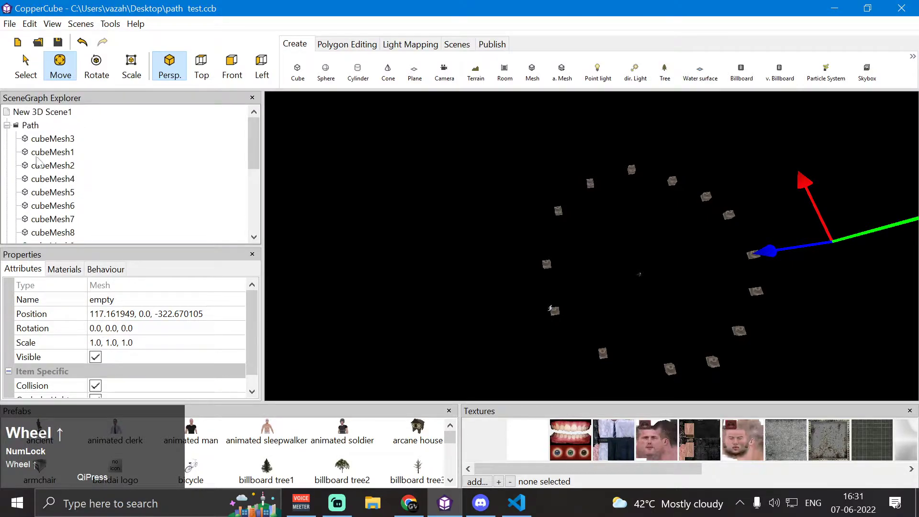
{"action": "left_click", "coordinate": [27, 126]}
{"action": "double_click", "coordinate": [25, 129]}
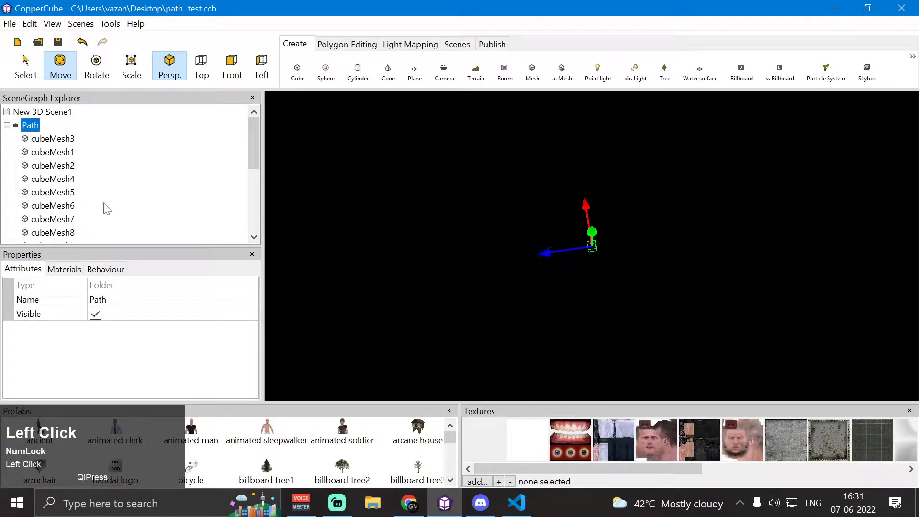
Orbit and zoom the camera to frame the whole cube ring.
{"action": "left_click_drag", "start_coordinate": [510, 192], "coordinate": [505, 206]}
{"action": "right_click_drag", "start_coordinate": [504, 205], "coordinate": [524, 258]}
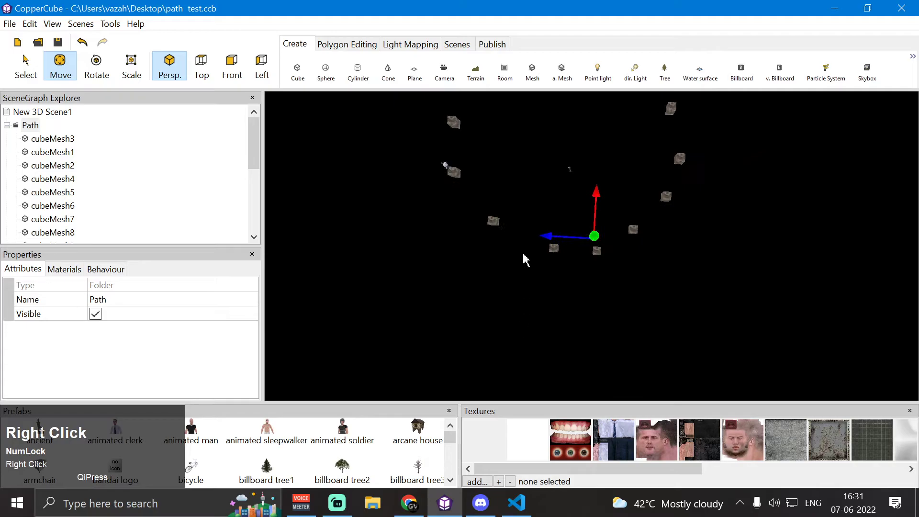
{"action": "left_click_drag", "start_coordinate": [523, 258], "coordinate": [540, 150]}
{"action": "right_click_drag", "start_coordinate": [530, 191], "coordinate": [529, 226]}
{"action": "left_click_drag", "start_coordinate": [530, 225], "coordinate": [517, 207]}
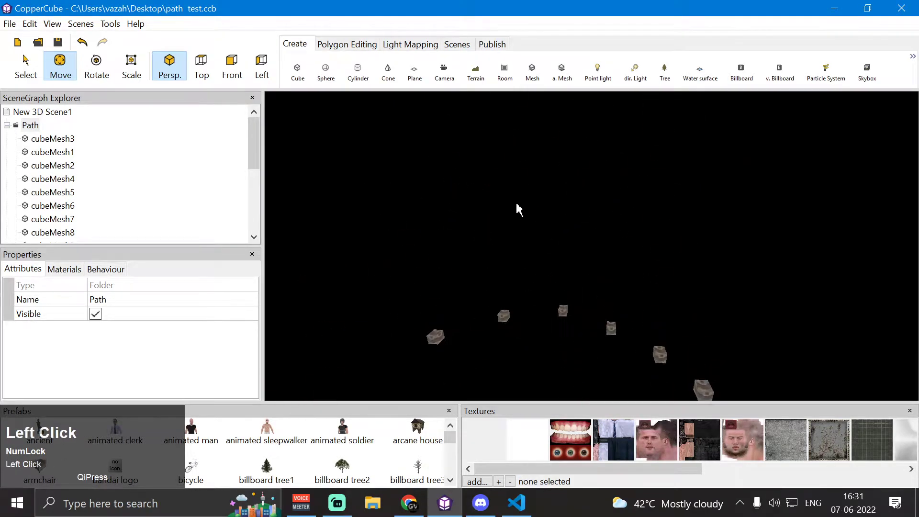
{"action": "right_click_drag", "start_coordinate": [517, 207], "coordinate": [488, 234]}
{"action": "left_click_drag", "start_coordinate": [489, 234], "coordinate": [553, 294]}
{"action": "scroll", "coordinate": [552, 293], "scroll_direction": "down", "scroll_amount": 3}
{"action": "mouse_move", "coordinate": [618, 320]}
{"action": "right_mouse_down"}
{"action": "mouse_move", "coordinate": [593, 372]}
{"action": "mouse_move", "coordinate": [618, 329]}
{"action": "right_mouse_up"}
{"action": "left_click_drag", "start_coordinate": [618, 329], "coordinate": [702, 327]}
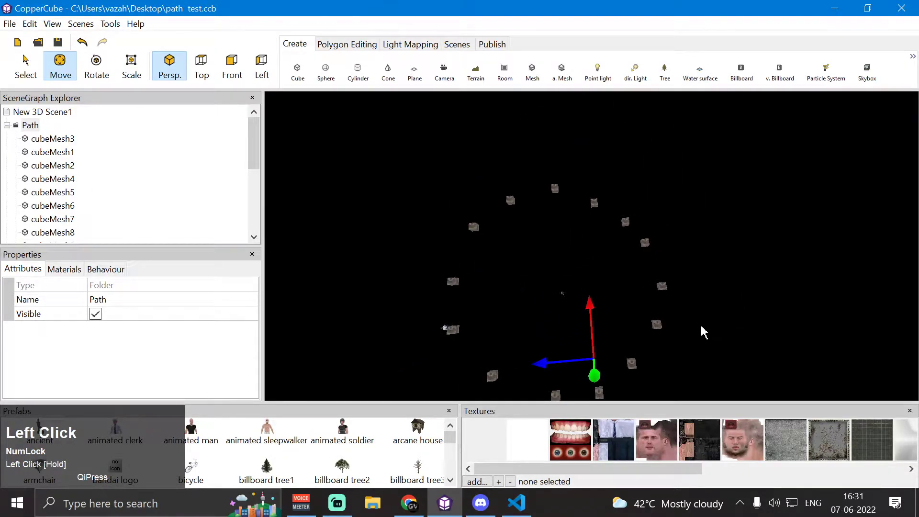
{"action": "scroll", "coordinate": [553, 318], "scroll_direction": "down", "scroll_amount": 2}
{"action": "left_click", "coordinate": [556, 360]}
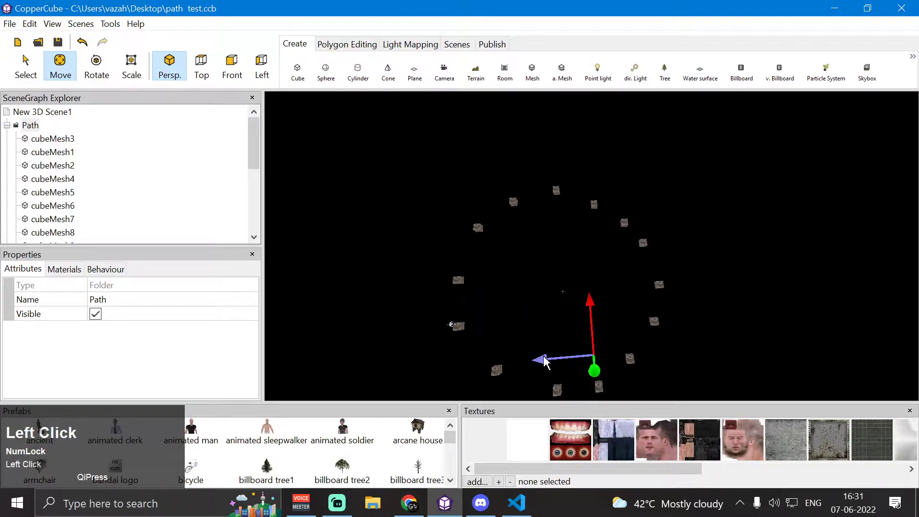
Inspect cubeMesh3, empty, cubeMesh1, 2 and 4, then click the AI mesh in the viewport.
{"action": "left_click", "coordinate": [49, 140]}
{"action": "scroll", "coordinate": [60, 180], "scroll_direction": "down", "scroll_amount": 4}
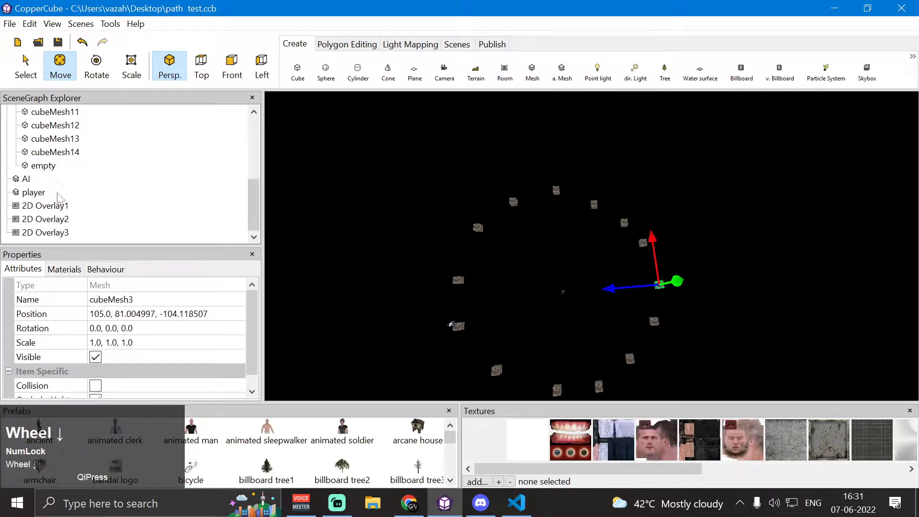
{"action": "left_click", "coordinate": [44, 166]}
{"action": "scroll", "coordinate": [82, 151], "scroll_direction": "up", "scroll_amount": 5}
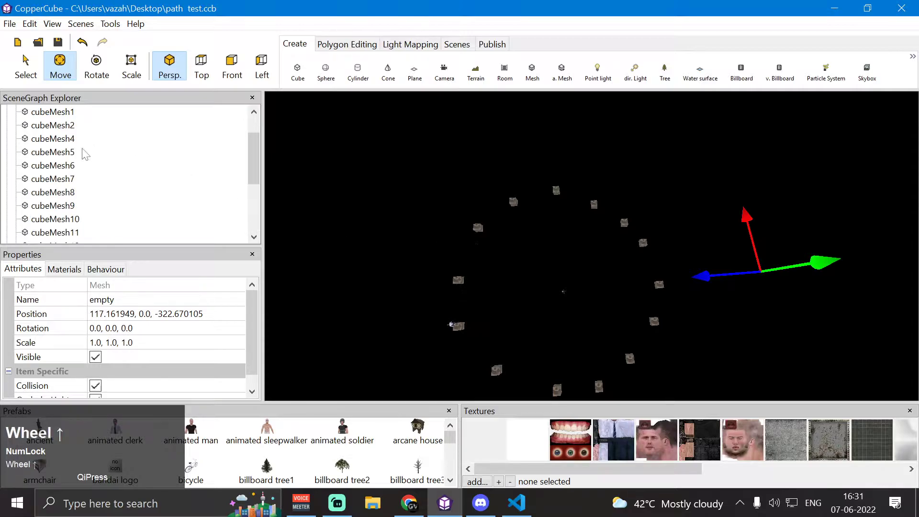
{"action": "left_click", "coordinate": [59, 139]}
{"action": "left_click", "coordinate": [64, 154]}
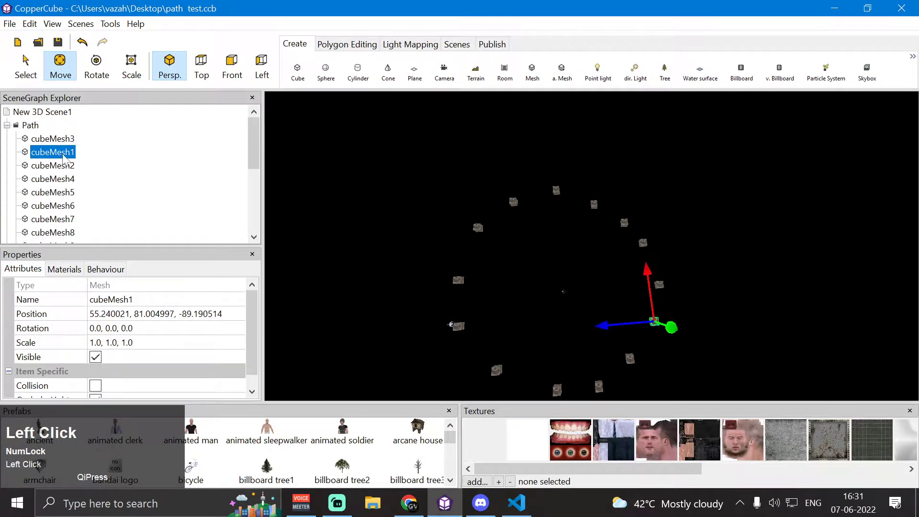
{"action": "left_click", "coordinate": [67, 167]}
{"action": "left_click", "coordinate": [67, 181]}
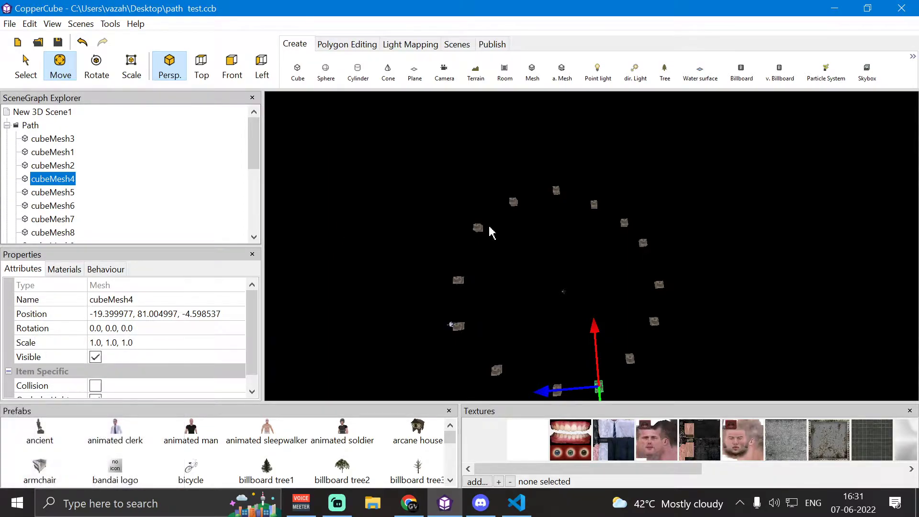
{"action": "left_click", "coordinate": [559, 290]}
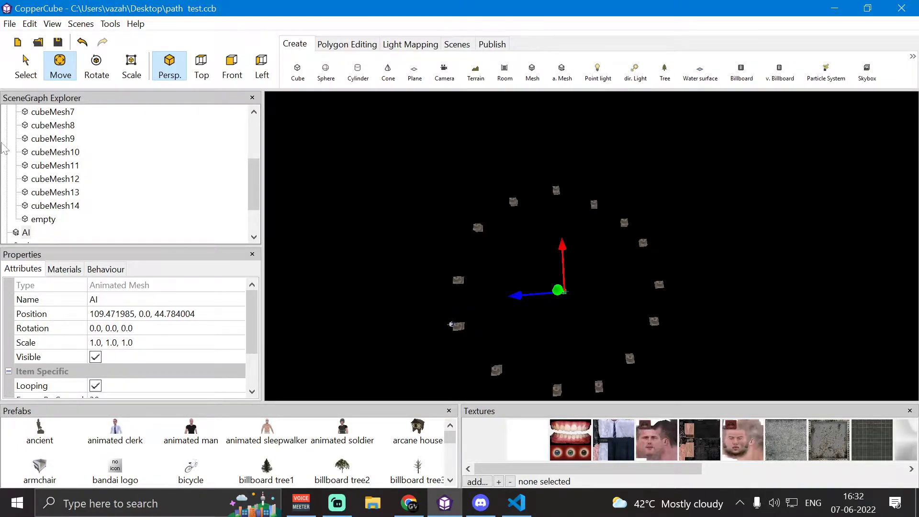
Step through cubeMesh3, 1, 2, 4, 5 and empty again, then select the AI mesh at 109.47, 0, 44.78.
{"action": "scroll", "coordinate": [37, 144], "scroll_direction": "up", "scroll_amount": 3}
{"action": "left_click", "coordinate": [54, 139]}
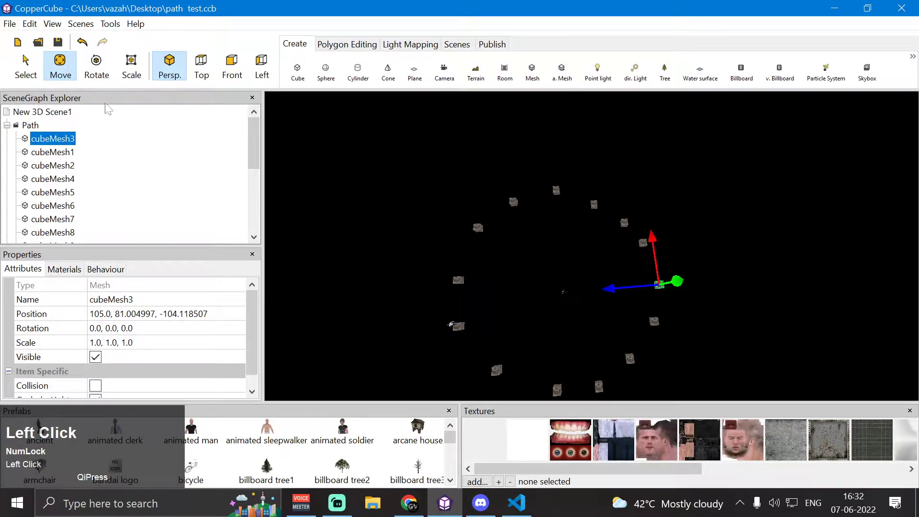
{"action": "left_click", "coordinate": [63, 152]}
{"action": "left_click", "coordinate": [57, 165]}
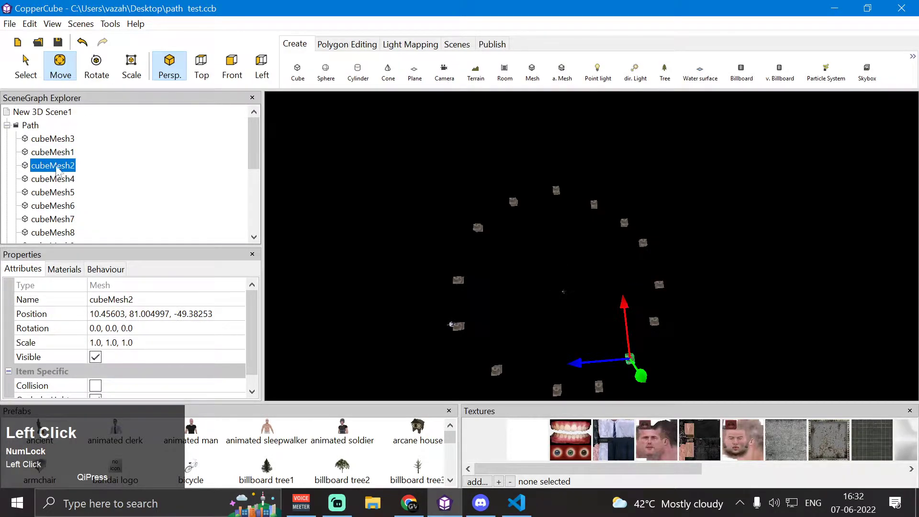
{"action": "left_click", "coordinate": [56, 179]}
{"action": "left_click", "coordinate": [57, 192]}
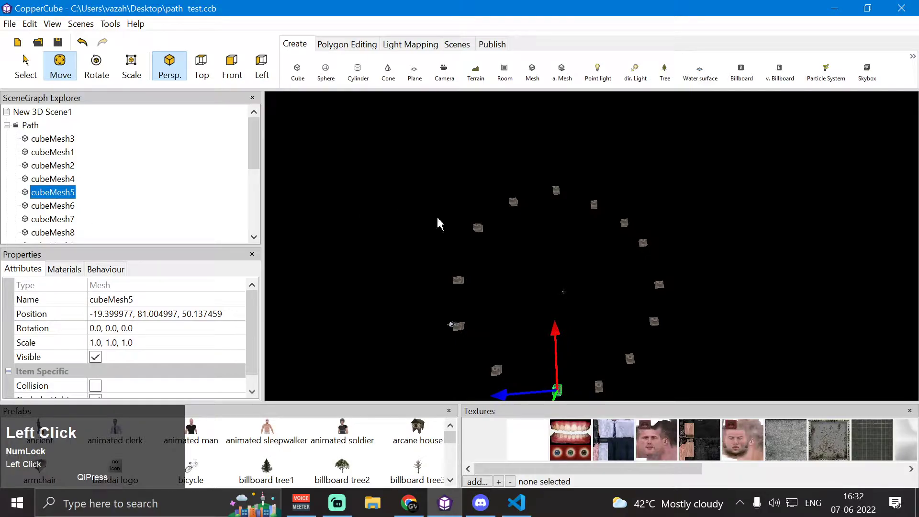
{"action": "scroll", "coordinate": [72, 206], "scroll_direction": "down", "scroll_amount": 3}
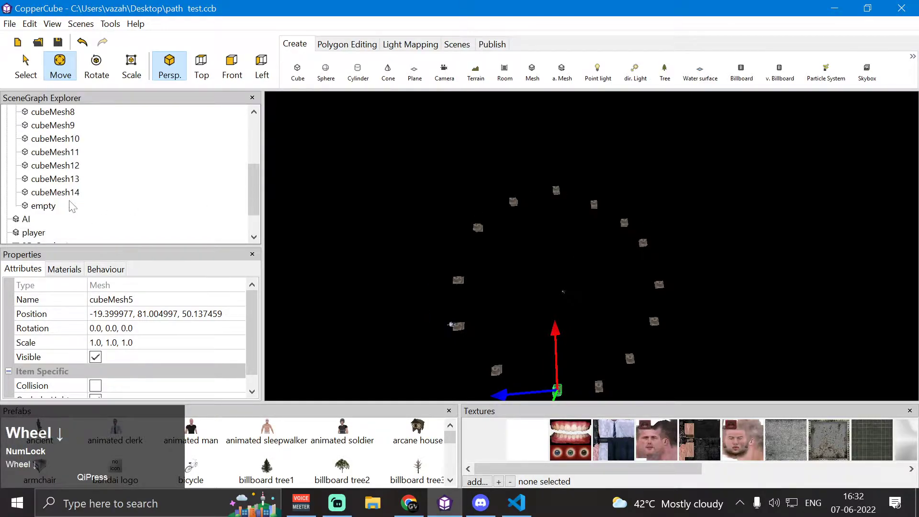
{"action": "left_click", "coordinate": [44, 206]}
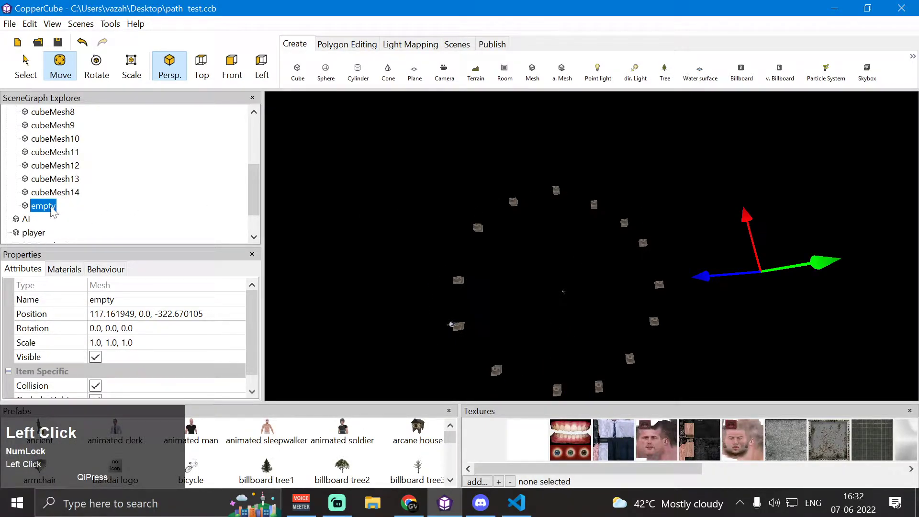
{"action": "scroll", "coordinate": [42, 176], "scroll_direction": "up", "scroll_amount": 2}
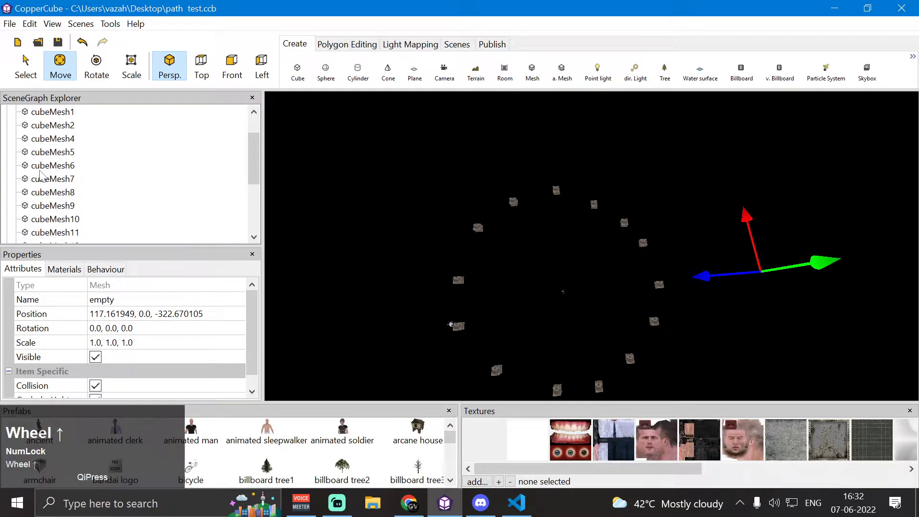
{"action": "scroll", "coordinate": [565, 307], "scroll_direction": "up", "scroll_amount": 1}
{"action": "left_click", "coordinate": [560, 300]}
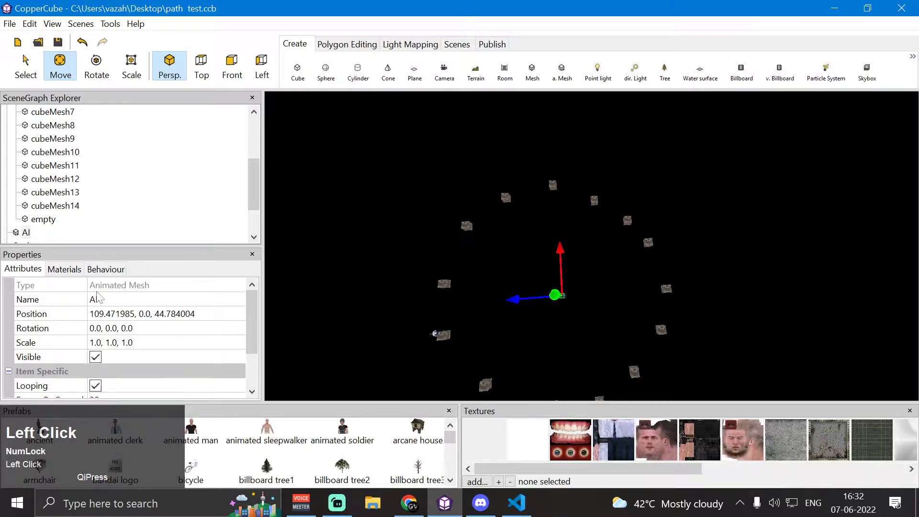
Show the AI's 'Makes an AI follows a custom path' settings, widening the names column to read Look_towards_motion.
{"action": "left_click", "coordinate": [105, 269]}
{"action": "left_click", "coordinate": [77, 286]}
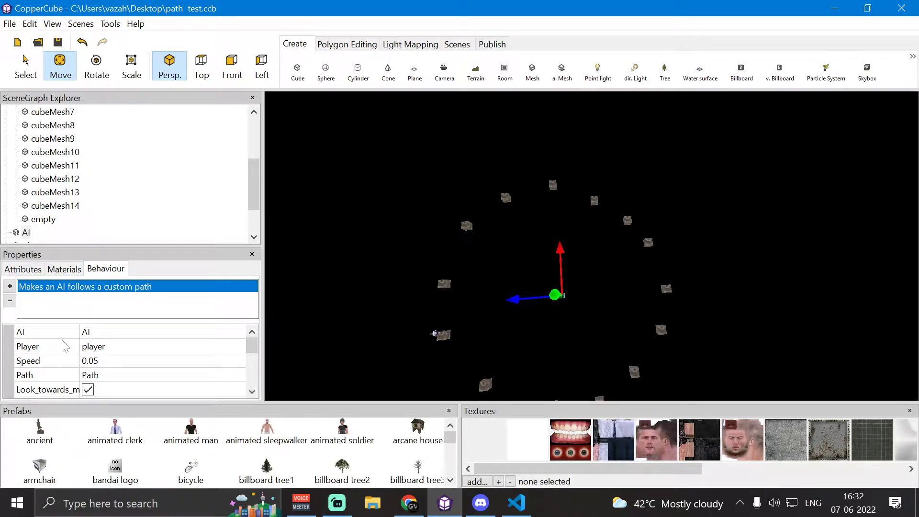
{"action": "left_click", "coordinate": [100, 338]}
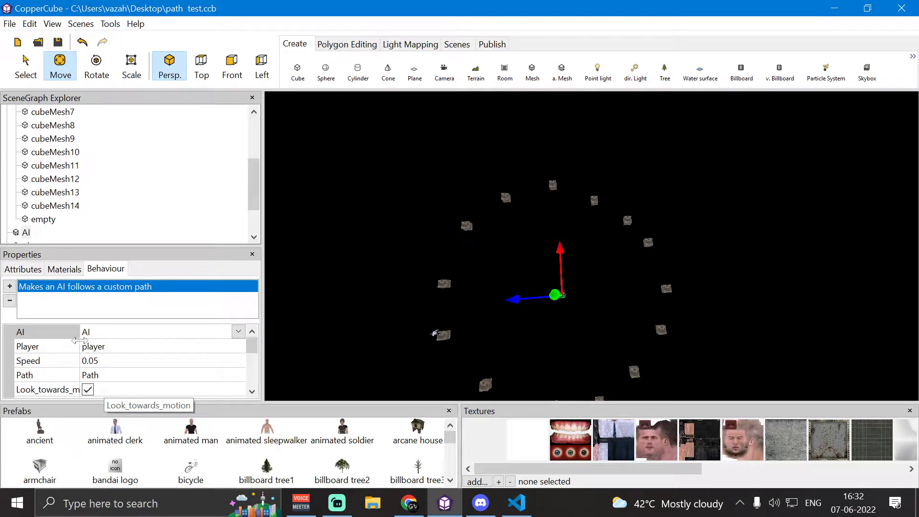
{"action": "left_click_drag", "start_coordinate": [81, 345], "coordinate": [113, 351]}
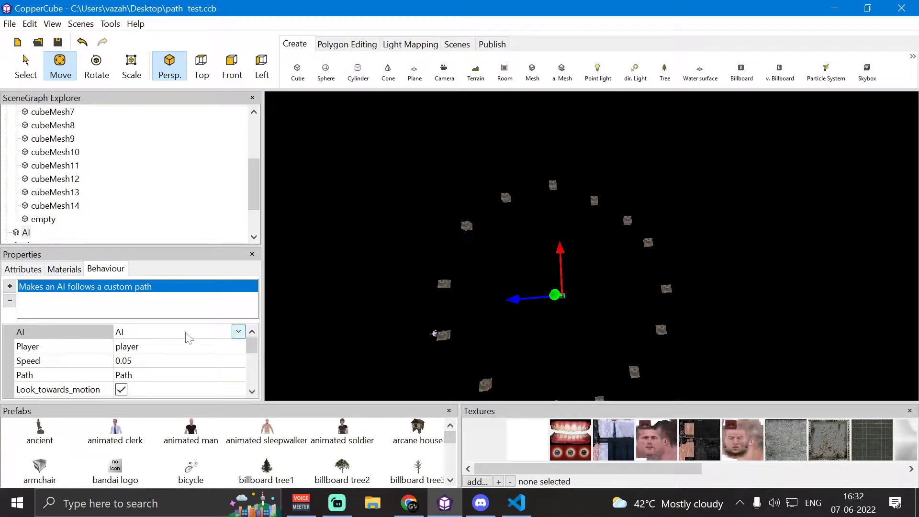
{"action": "left_click", "coordinate": [238, 331]}
Set the custom-path behaviour's AI setting to the AI node.
{"action": "left_click", "coordinate": [158, 360]}
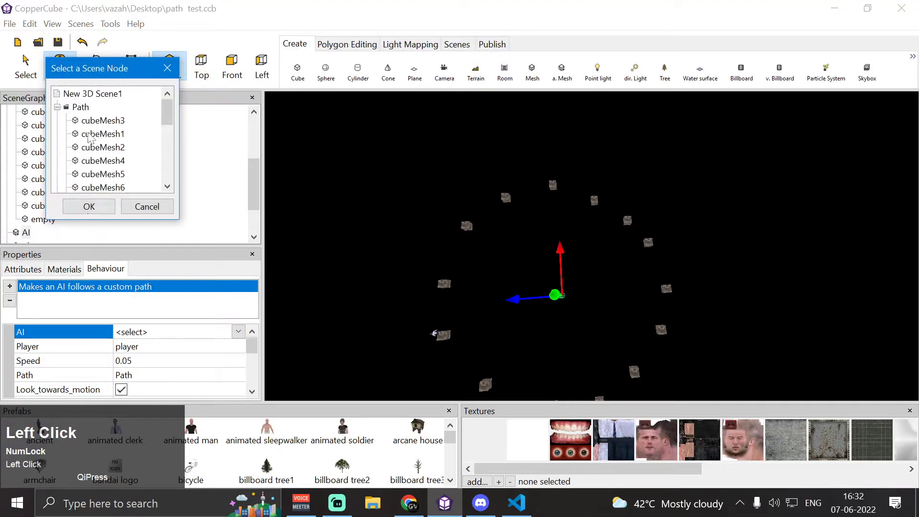
{"action": "left_click", "coordinate": [57, 107]}
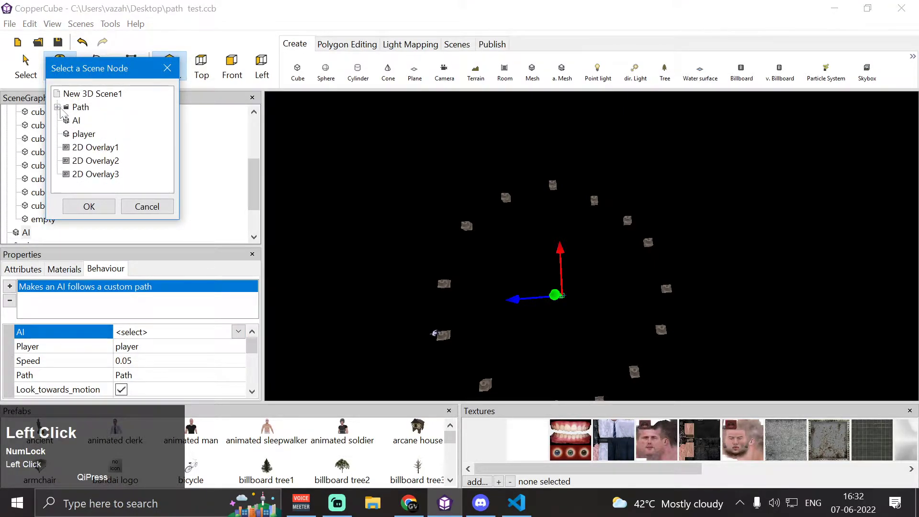
{"action": "left_click", "coordinate": [75, 120]}
{"action": "left_click", "coordinate": [108, 205]}
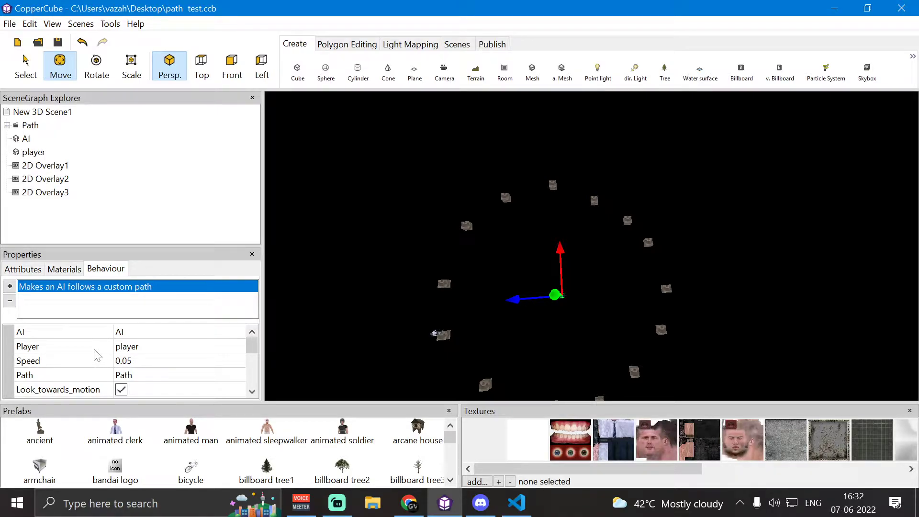
Set the Player setting to the player node, leaving Speed at 0.05.
{"action": "left_click", "coordinate": [154, 351]}
{"action": "left_click", "coordinate": [152, 373]}
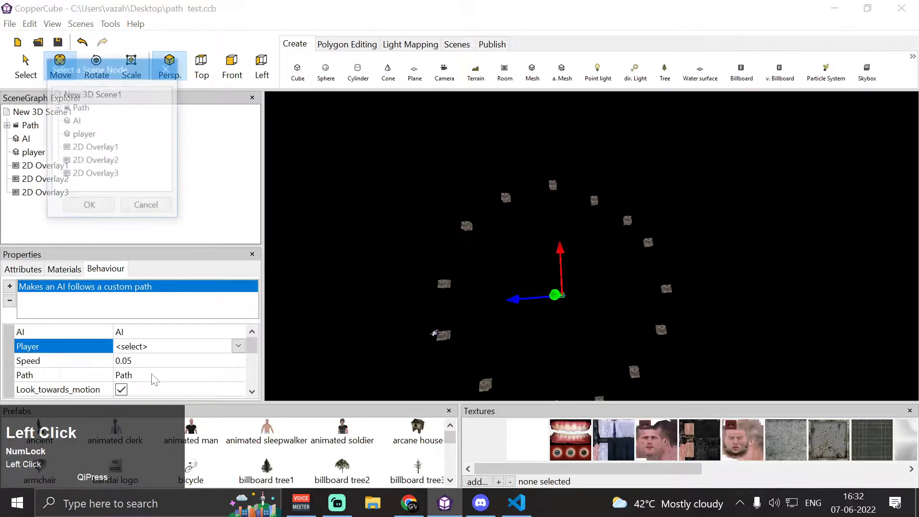
{"action": "left_click", "coordinate": [84, 134]}
{"action": "left_click", "coordinate": [90, 206]}
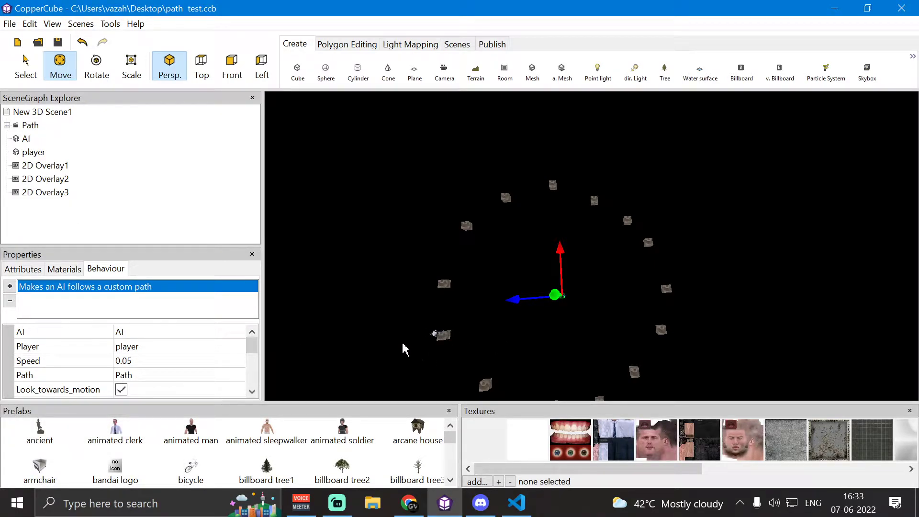
{"action": "left_click", "coordinate": [148, 364]}
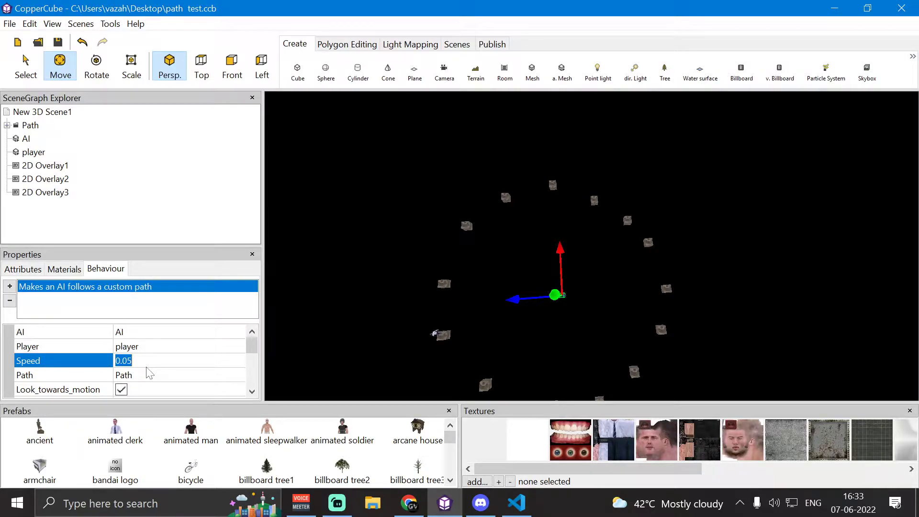
Set the Path setting to the Path node.
{"action": "left_click", "coordinate": [161, 374]}
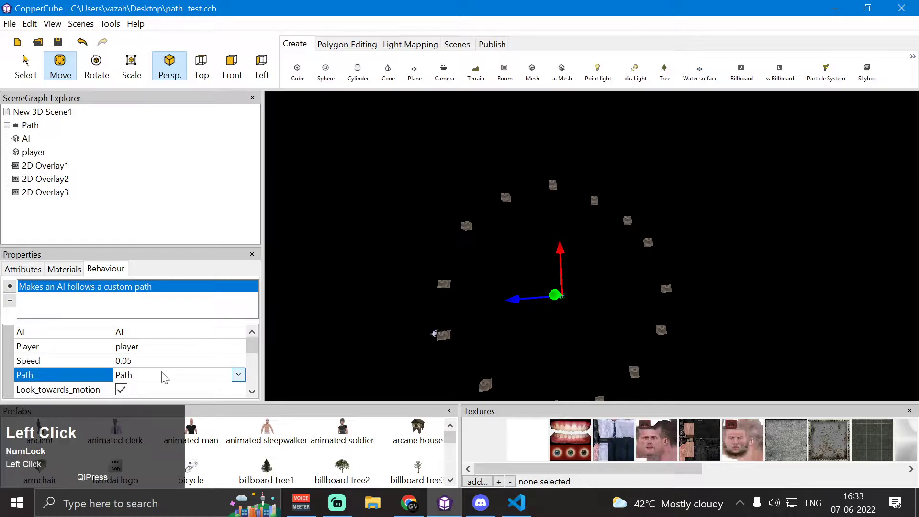
{"action": "left_click", "coordinate": [225, 377]}
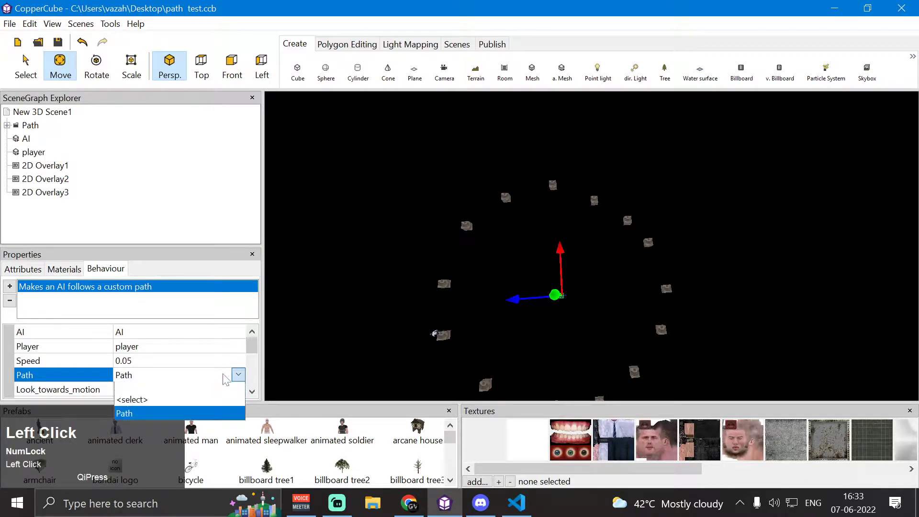
{"action": "left_click", "coordinate": [196, 400]}
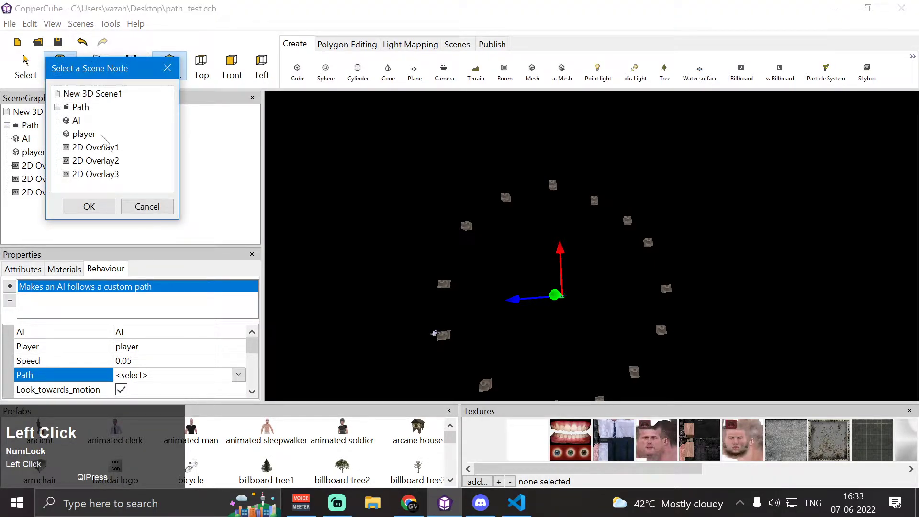
{"action": "left_click", "coordinate": [79, 108]}
{"action": "left_click", "coordinate": [101, 209]}
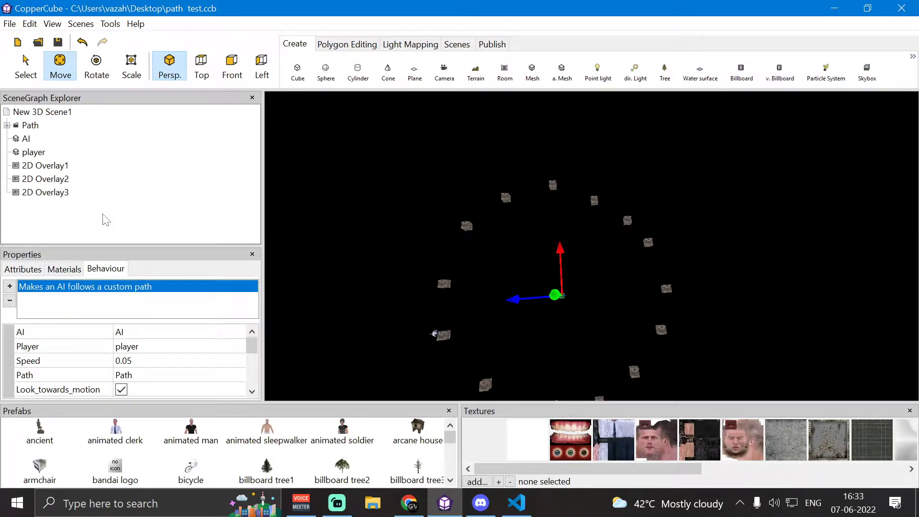
Scroll the behaviour grid, check two path cubes in the viewport, then reselect the AI mesh.
{"action": "scroll", "coordinate": [89, 255], "scroll_direction": "down", "scroll_amount": 2}
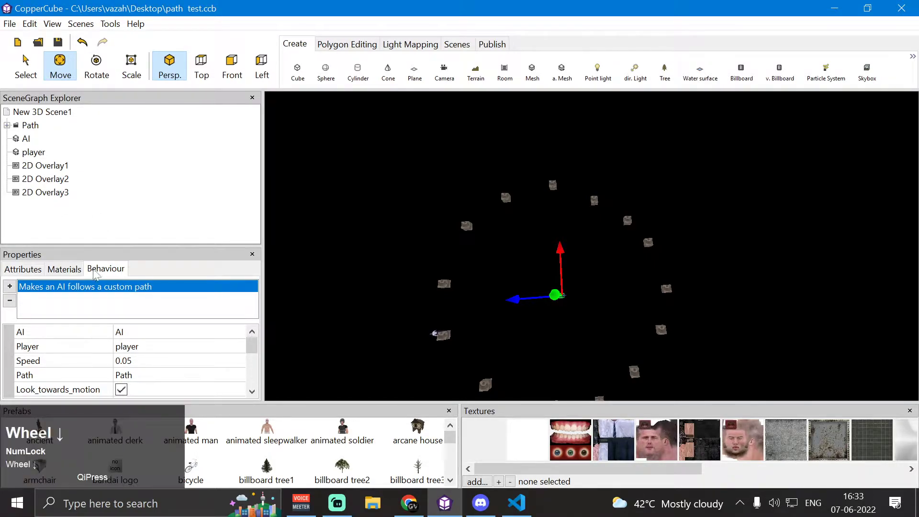
{"action": "scroll", "coordinate": [115, 354], "scroll_direction": "down", "scroll_amount": 1}
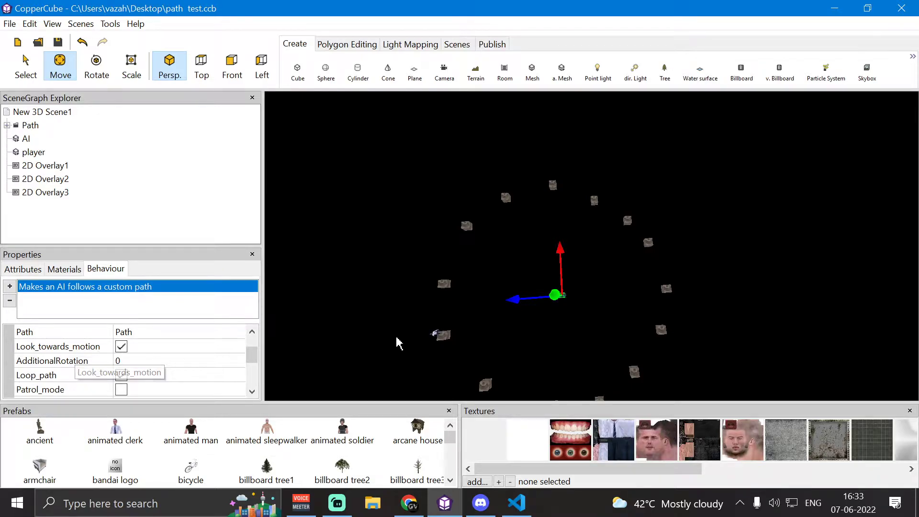
{"action": "scroll", "coordinate": [465, 303], "scroll_direction": "up", "scroll_amount": 2}
{"action": "scroll", "coordinate": [599, 333], "scroll_direction": "up", "scroll_amount": 2}
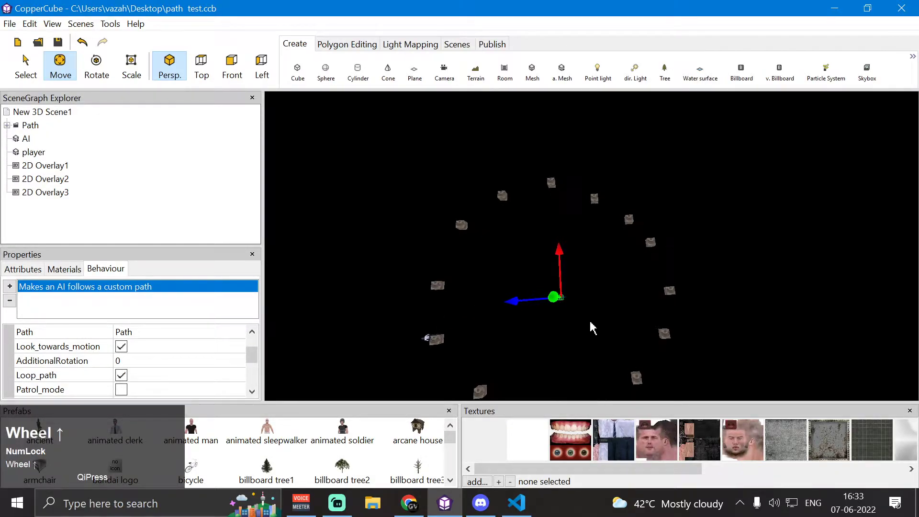
{"action": "left_click", "coordinate": [676, 300]}
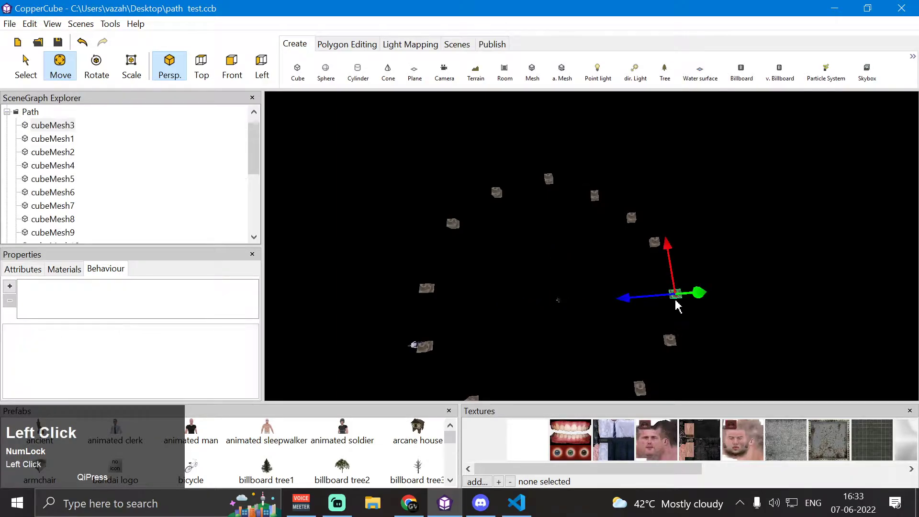
{"action": "left_click", "coordinate": [669, 342]}
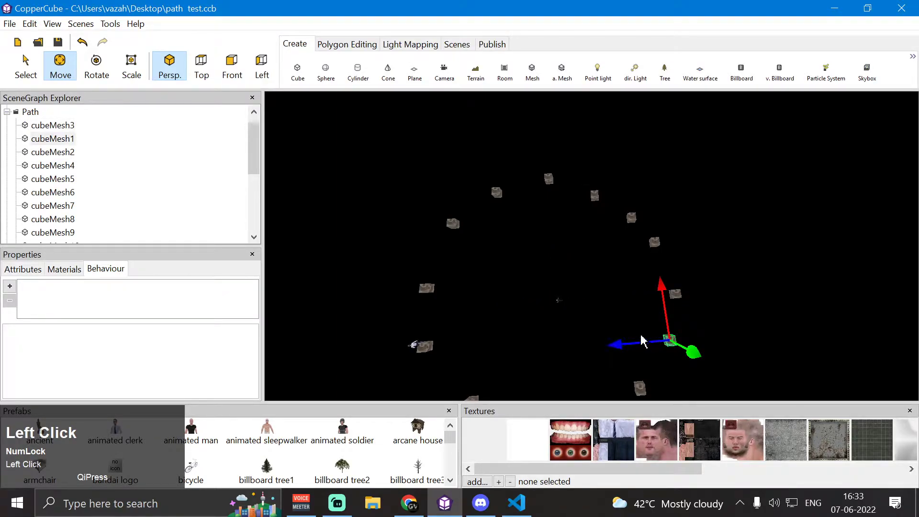
{"action": "left_click", "coordinate": [557, 304]}
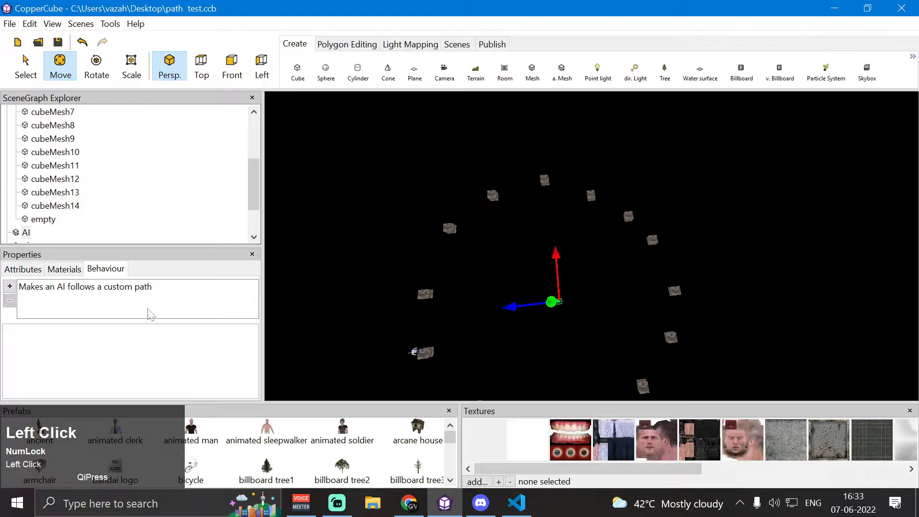
Show the custom-path behaviour settings and check cubeMesh3 and cubeMesh1 in the scene.
{"action": "left_click", "coordinate": [127, 287]}
{"action": "scroll", "coordinate": [133, 345], "scroll_direction": "down", "scroll_amount": 1}
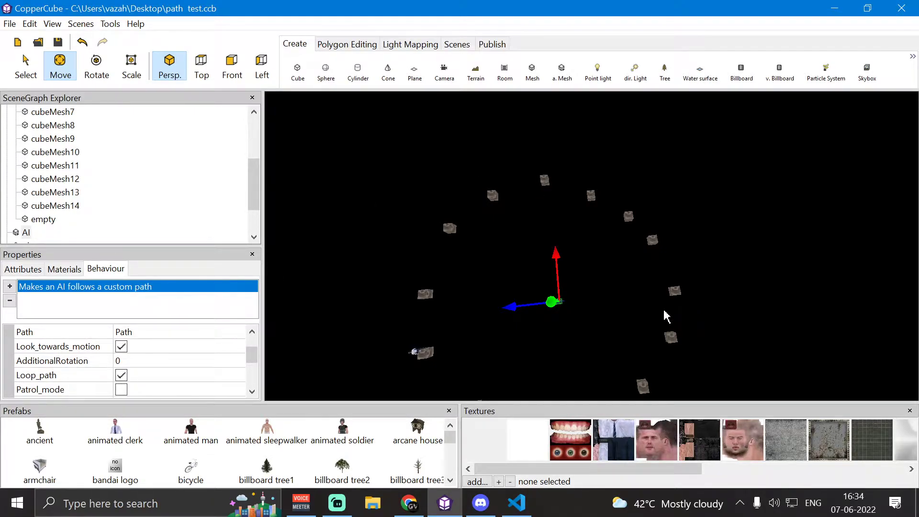
{"action": "left_click", "coordinate": [676, 293]}
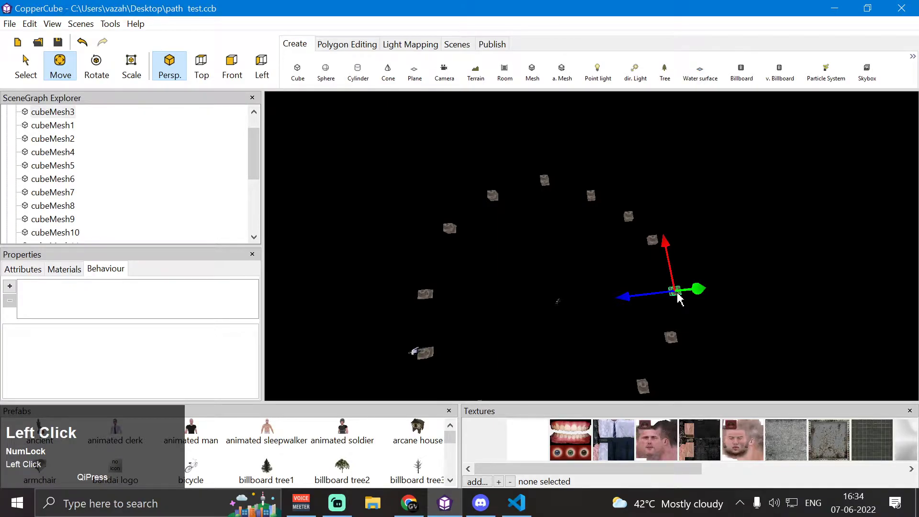
{"action": "left_click", "coordinate": [671, 342]}
{"action": "left_click", "coordinate": [671, 294]}
{"action": "left_click", "coordinate": [675, 344]}
Check cubeMesh2, then return the selection to the AI mesh.
{"action": "scroll", "coordinate": [675, 343], "scroll_direction": "down", "scroll_amount": 2}
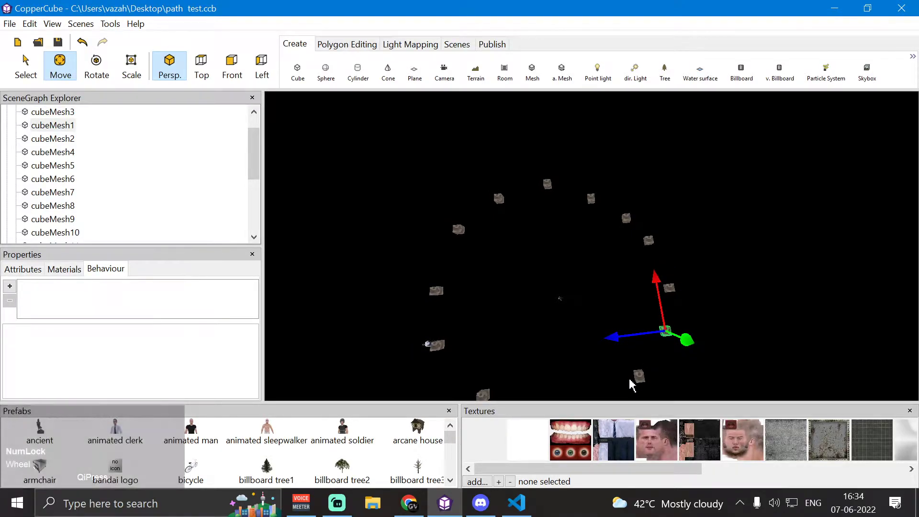
{"action": "scroll", "coordinate": [623, 370], "scroll_direction": "down", "scroll_amount": 1}
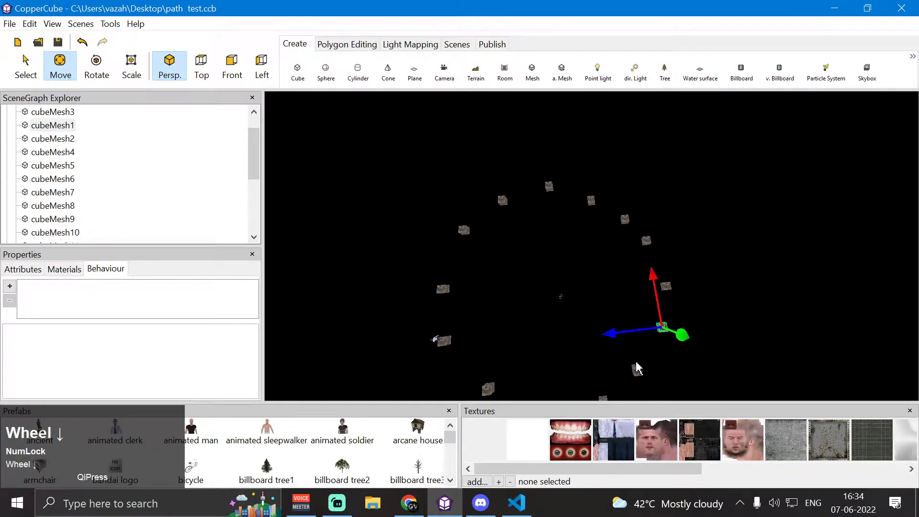
{"action": "left_click", "coordinate": [637, 373]}
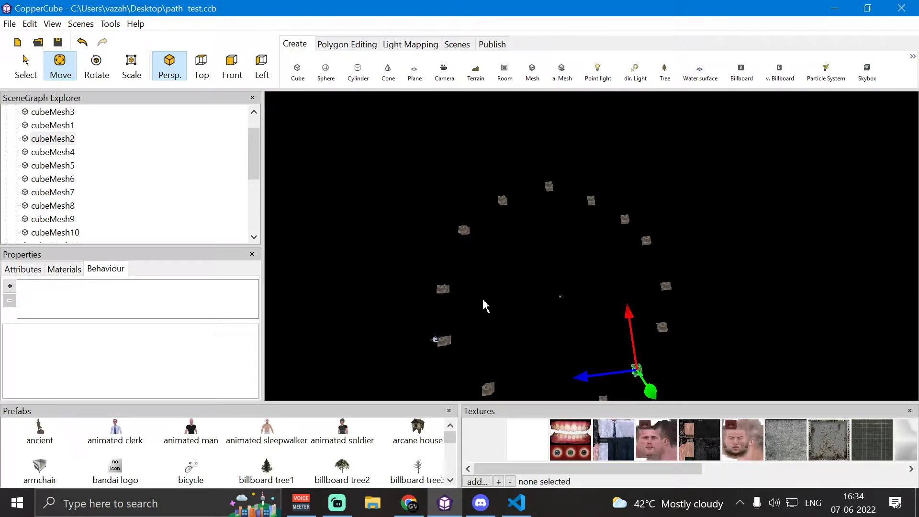
{"action": "left_click", "coordinate": [561, 297]}
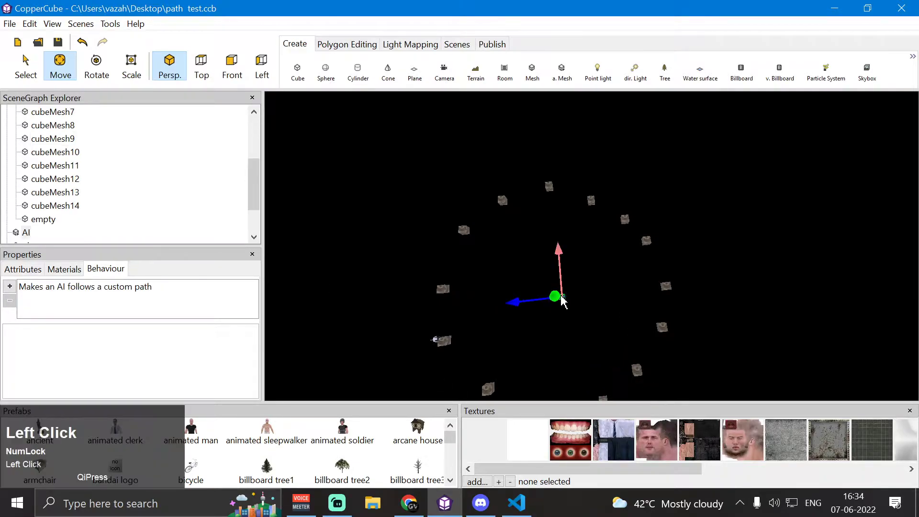
Scroll the AI's custom-path properties down to Path and select the AdditionalRotation field, still 0.
{"action": "left_click", "coordinate": [137, 287]}
{"action": "scroll", "coordinate": [154, 369], "scroll_direction": "down", "scroll_amount": 1}
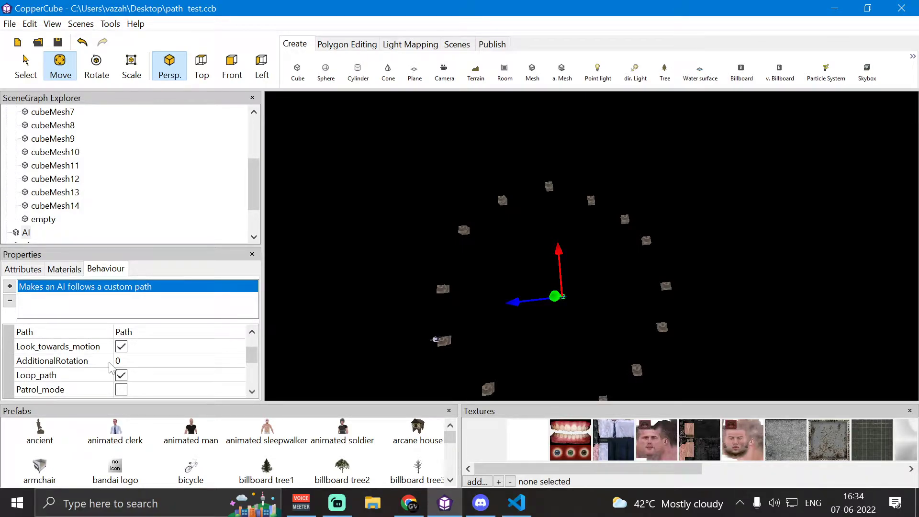
{"action": "left_click", "coordinate": [136, 361]}
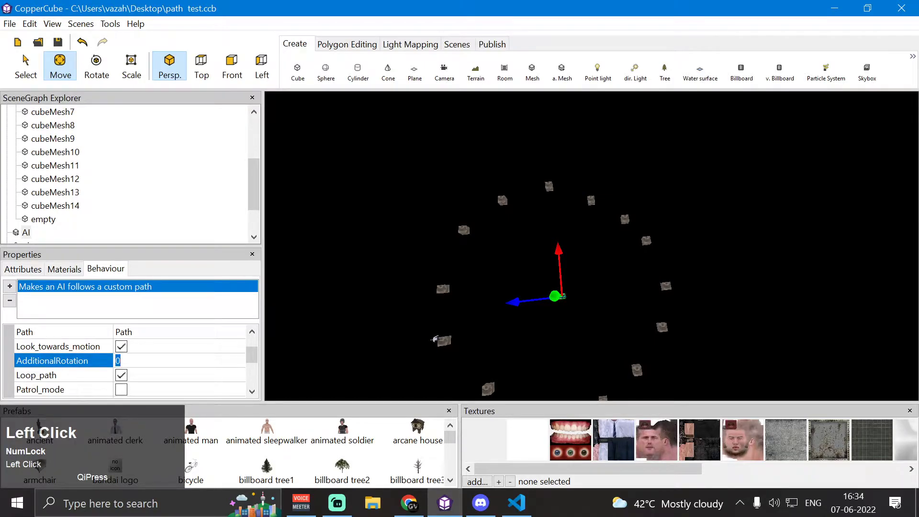